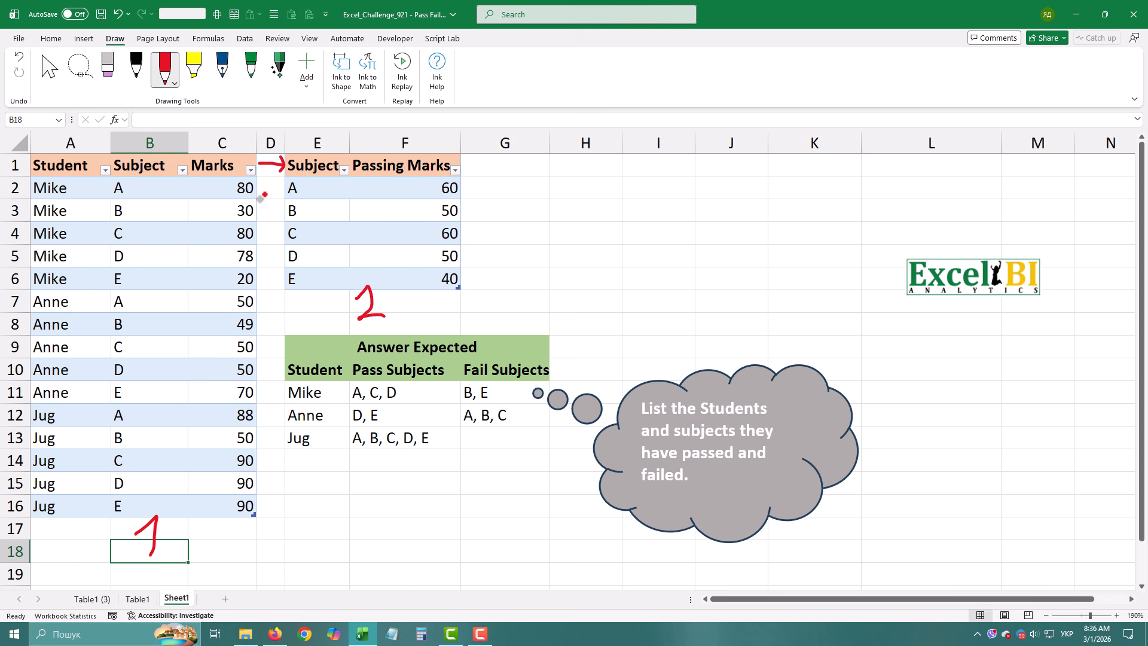
# Mark subject A in both tables in red ink, circle the passing marks, and bracket the Marks column
pyautogui.click(147, 189)
pyautogui.moveTo(311, 187); pyautogui.dragTo(320, 191)
pyautogui.moveTo(399, 189)
pyautogui.mouseDown()
pyautogui.moveTo(404, 281)
pyautogui.moveTo(461, 285)
pyautogui.moveTo(477, 209)
pyautogui.mouseUp()
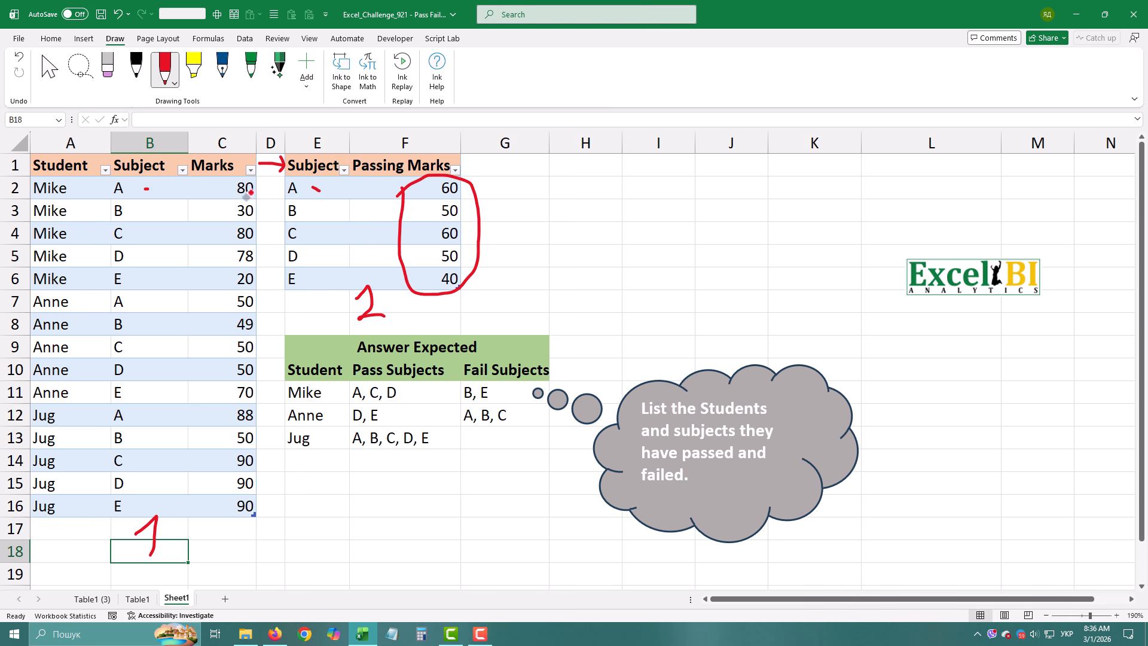
pyautogui.moveTo(260, 187)
pyautogui.mouseDown()
pyautogui.moveTo(269, 481)
pyautogui.moveTo(253, 521)
pyautogui.mouseUp()
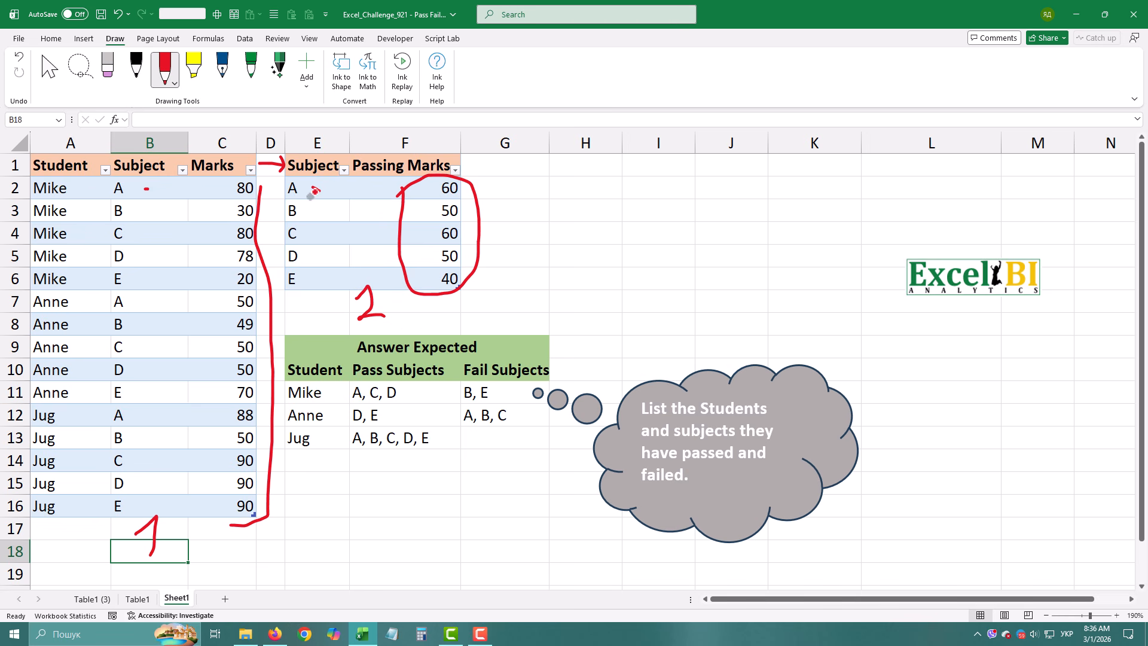
# Draw red ink lines from subjects A and C towards Pass Subjects and from B to Fail Subjects, and stop inking
pyautogui.moveTo(301, 195)
pyautogui.mouseDown()
pyautogui.moveTo(333, 325)
pyautogui.moveTo(354, 336)
pyautogui.mouseUp()
pyautogui.moveTo(312, 210)
pyautogui.mouseDown()
pyautogui.moveTo(346, 210)
pyautogui.moveTo(386, 278)
pyautogui.moveTo(444, 317)
pyautogui.mouseUp()
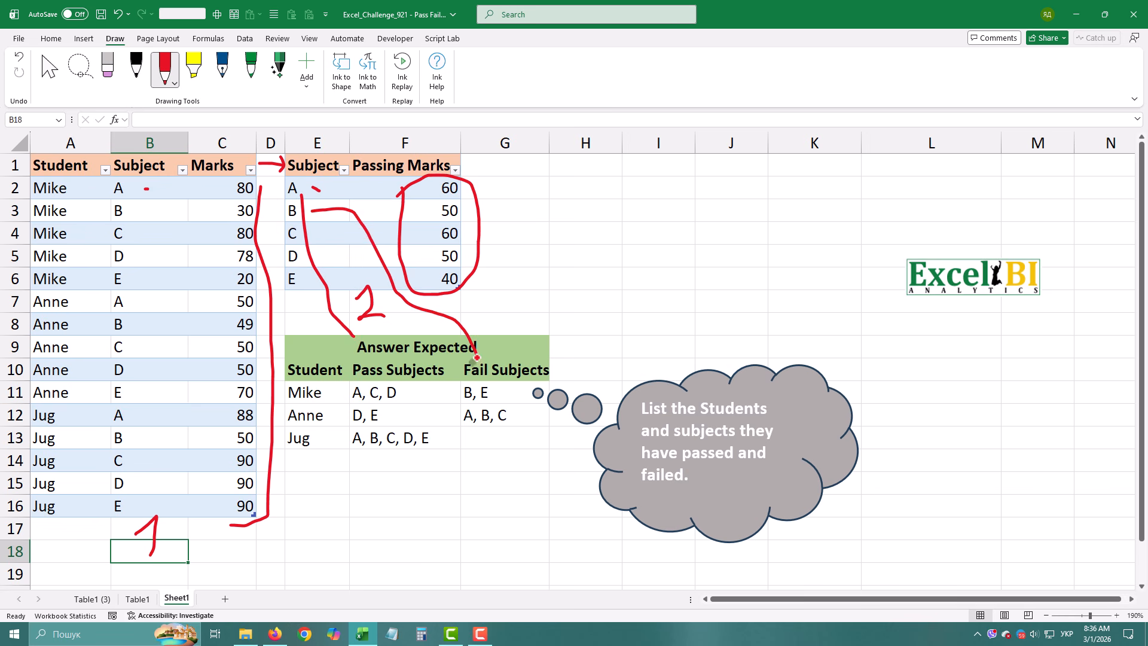
pyautogui.moveTo(312, 226)
pyautogui.mouseDown()
pyautogui.moveTo(322, 281)
pyautogui.moveTo(354, 326)
pyautogui.mouseUp()
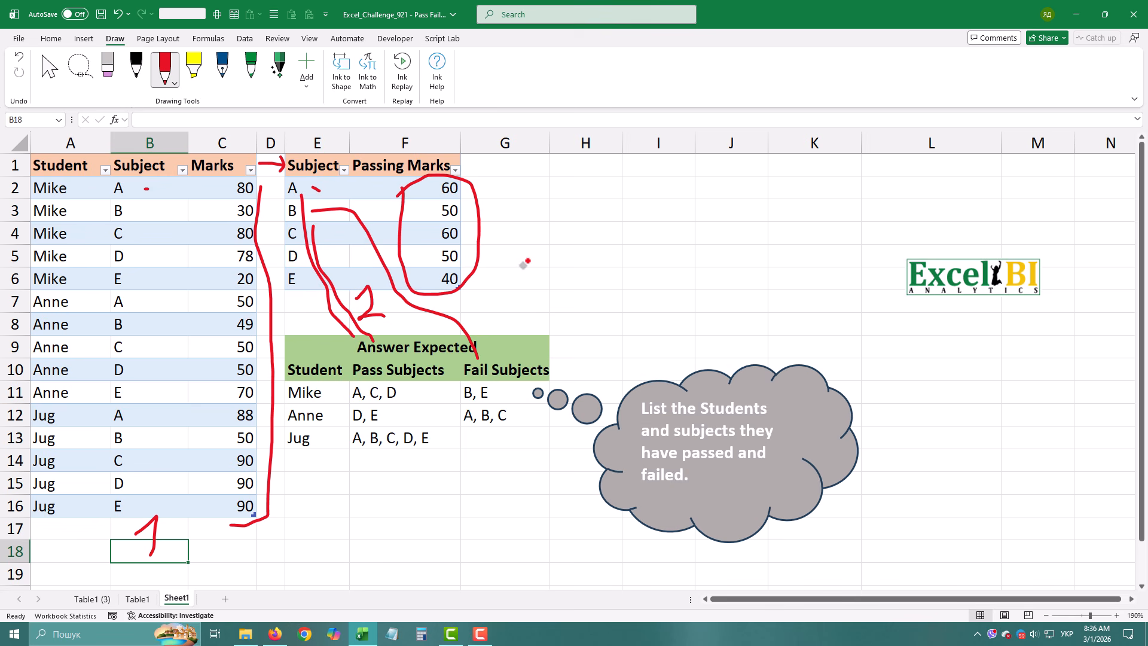
pyautogui.press('Escape')
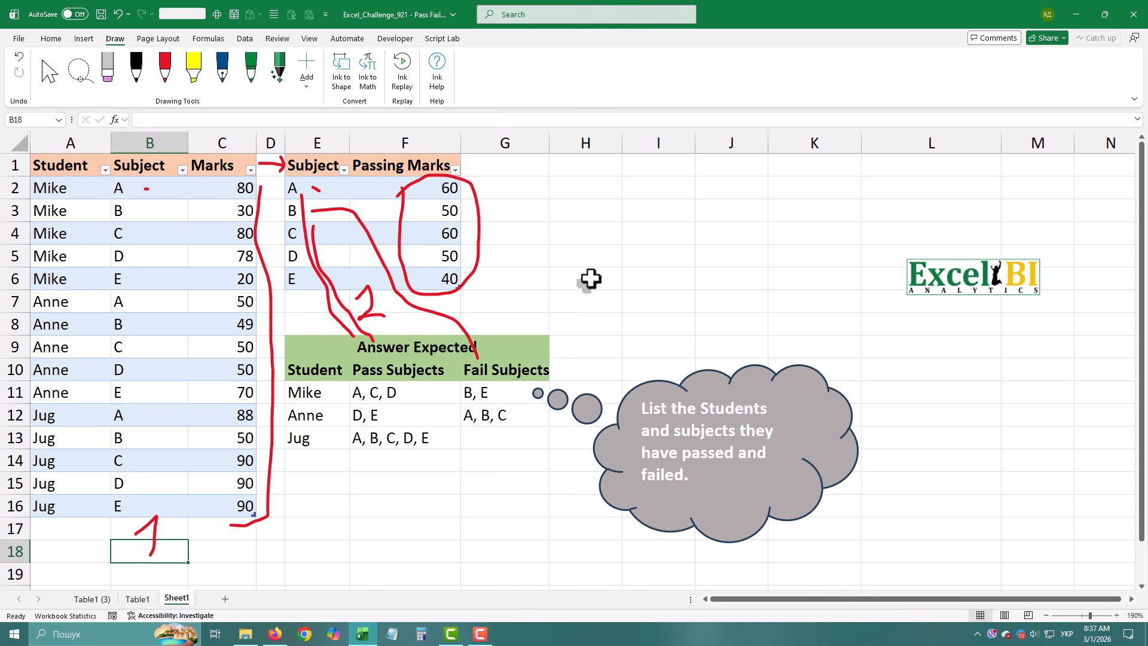
# Load the table with the Student, Subject and Marks columns into the Power Query Editor
pyautogui.click(590, 278)
pyautogui.click(206, 351)
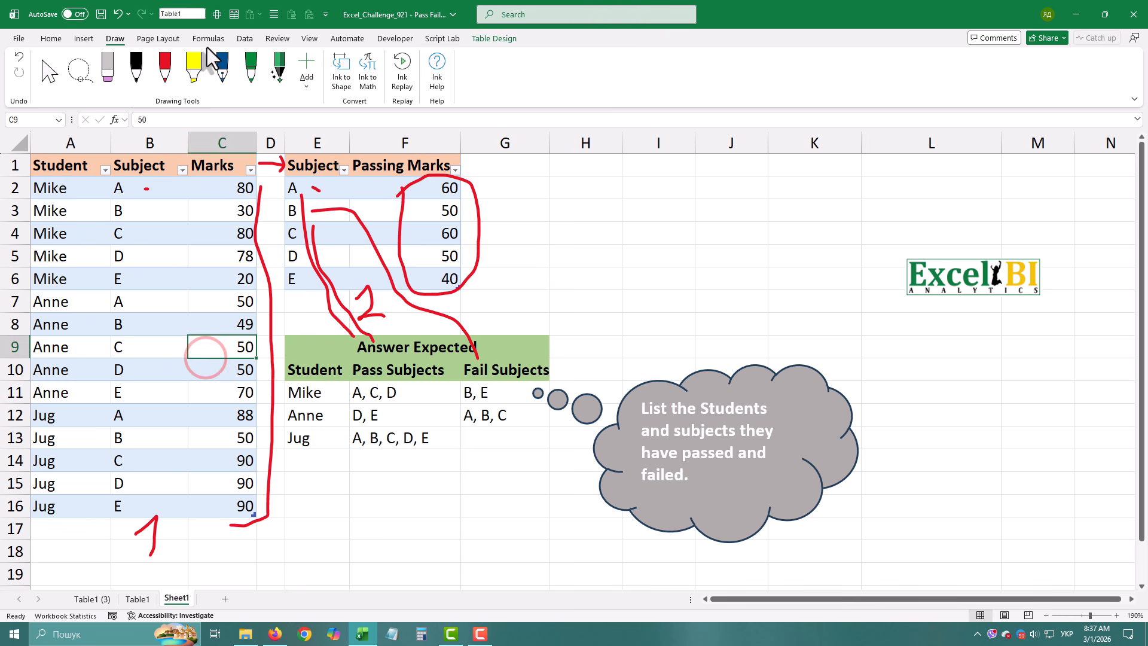
pyautogui.click(234, 36)
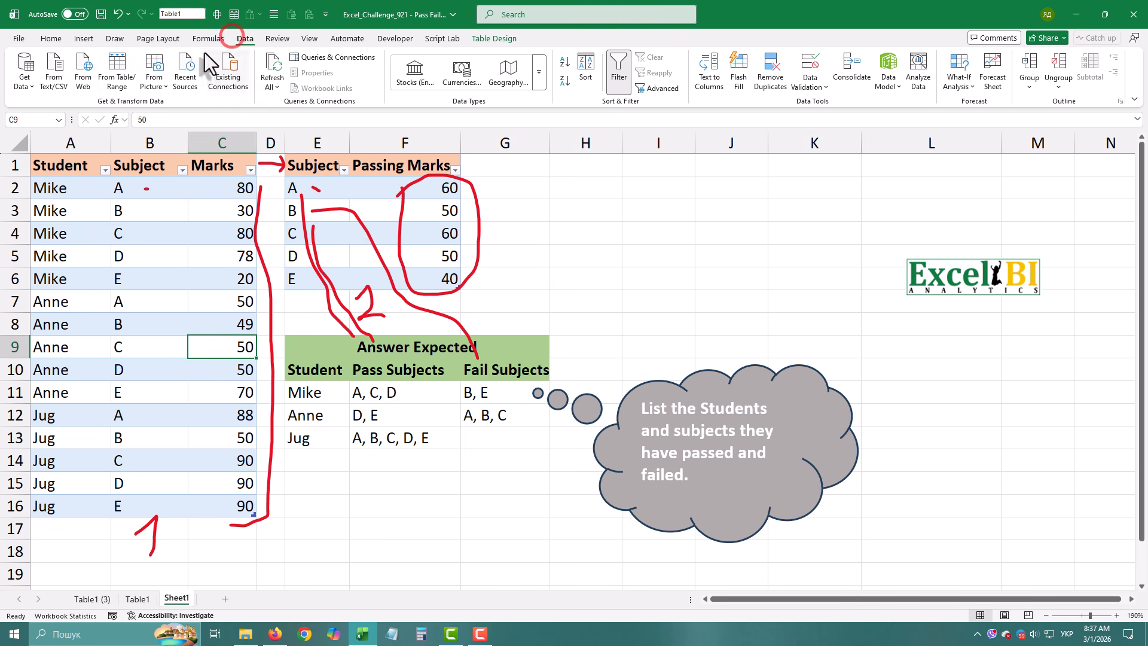
pyautogui.click(120, 72)
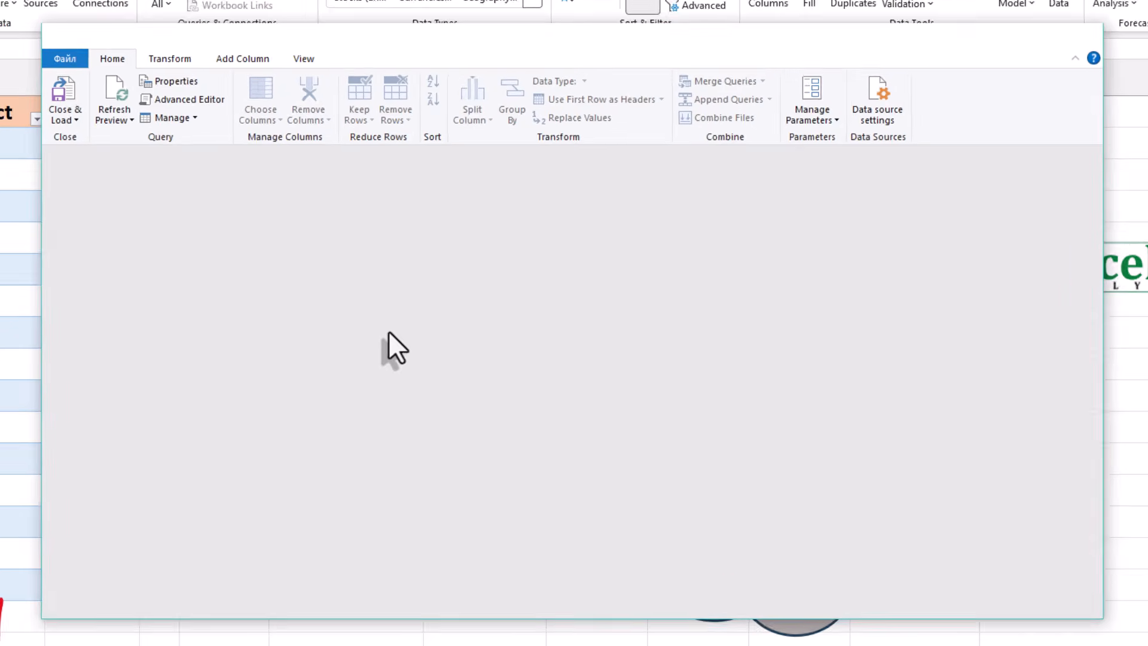
# Merge the Results query with PassingMarks, matching on the Subject columns with a Left Outer join
pyautogui.click(60, 173)
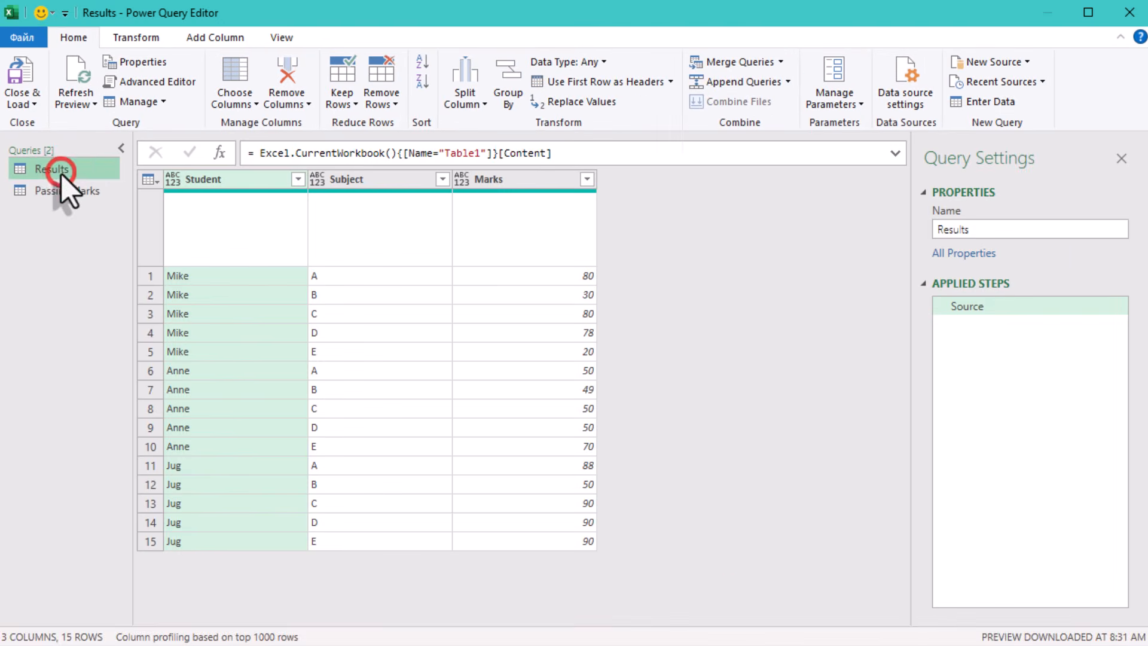
pyautogui.click(71, 200)
pyautogui.click(85, 167)
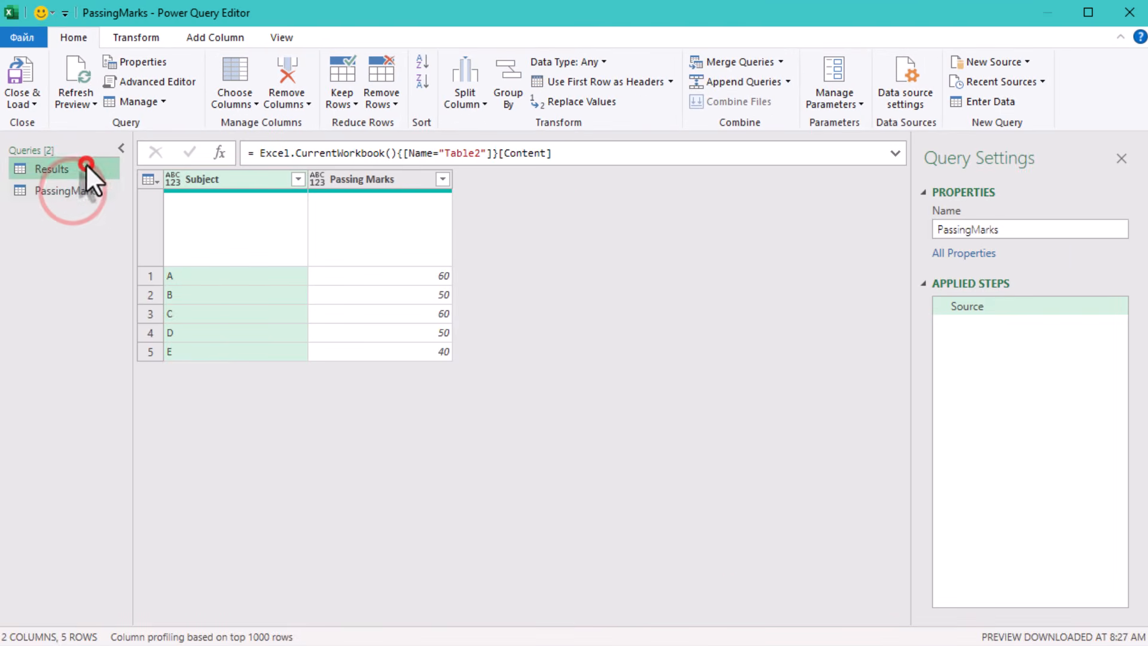
pyautogui.click(84, 192)
pyautogui.click(80, 172)
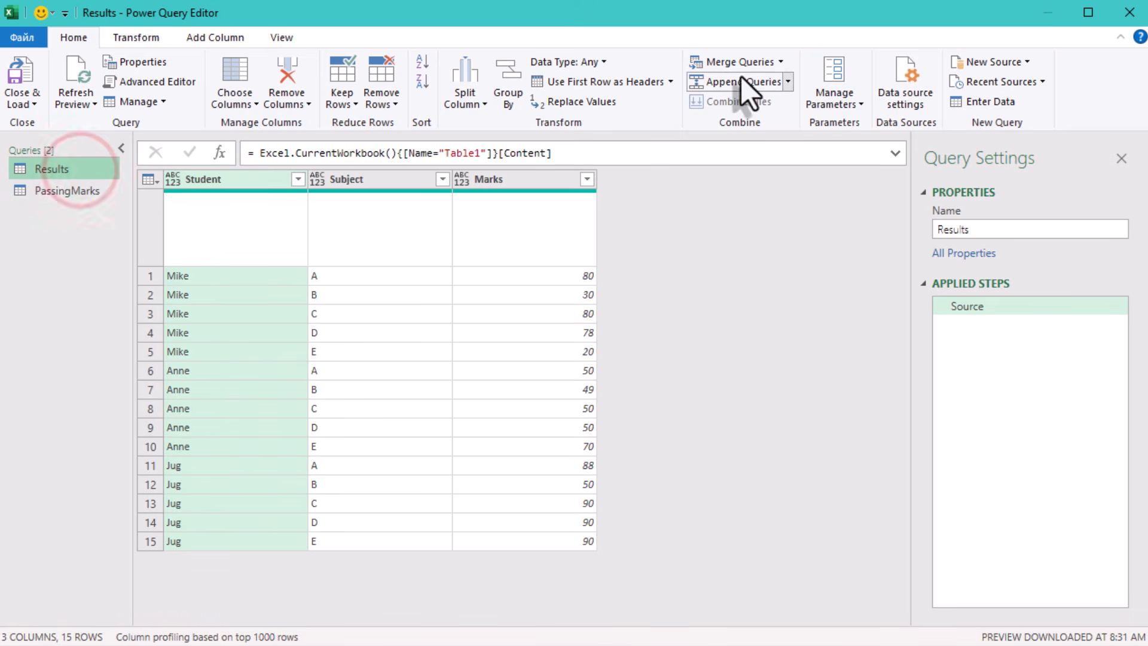
pyautogui.click(726, 63)
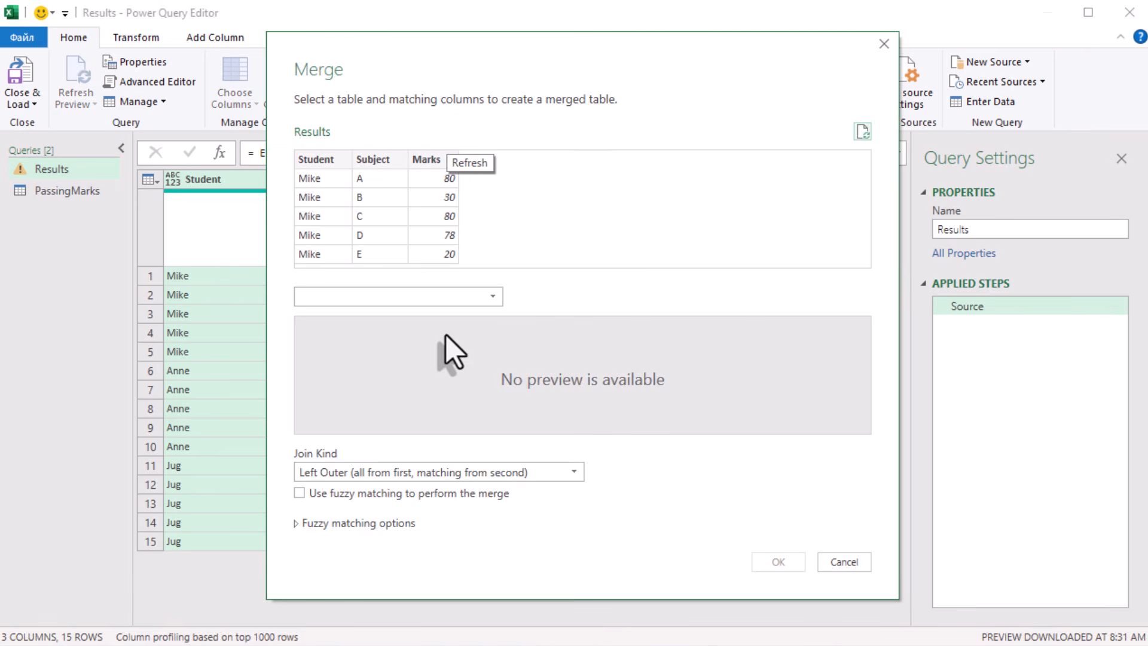
pyautogui.click(414, 295)
pyautogui.click(381, 317)
pyautogui.click(320, 326)
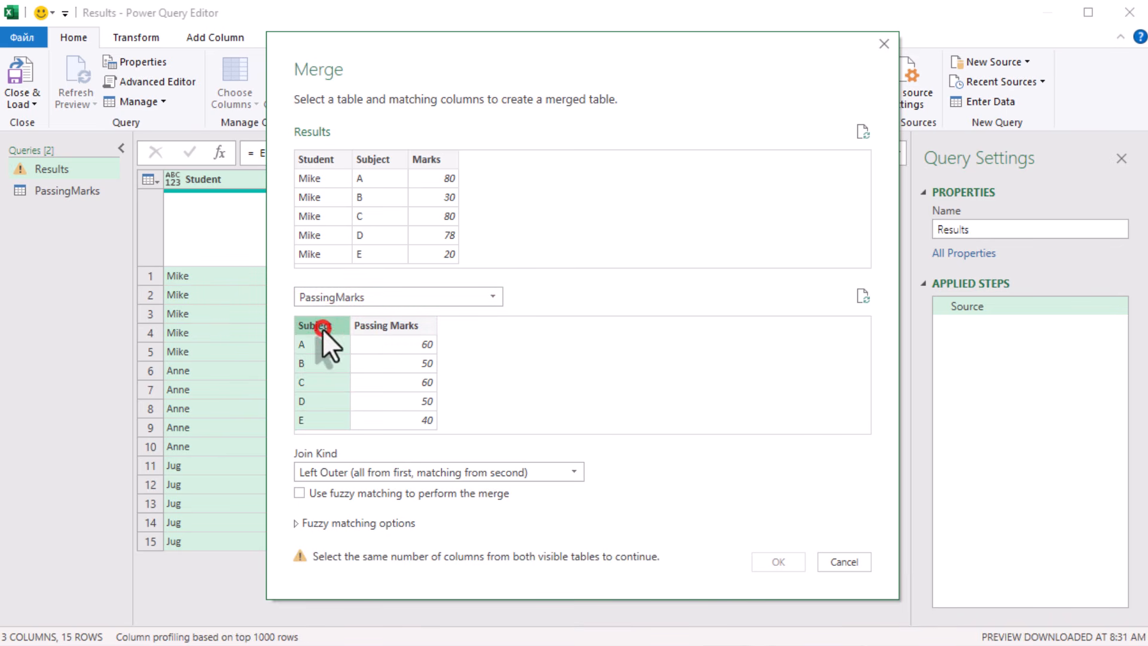
pyautogui.click(372, 160)
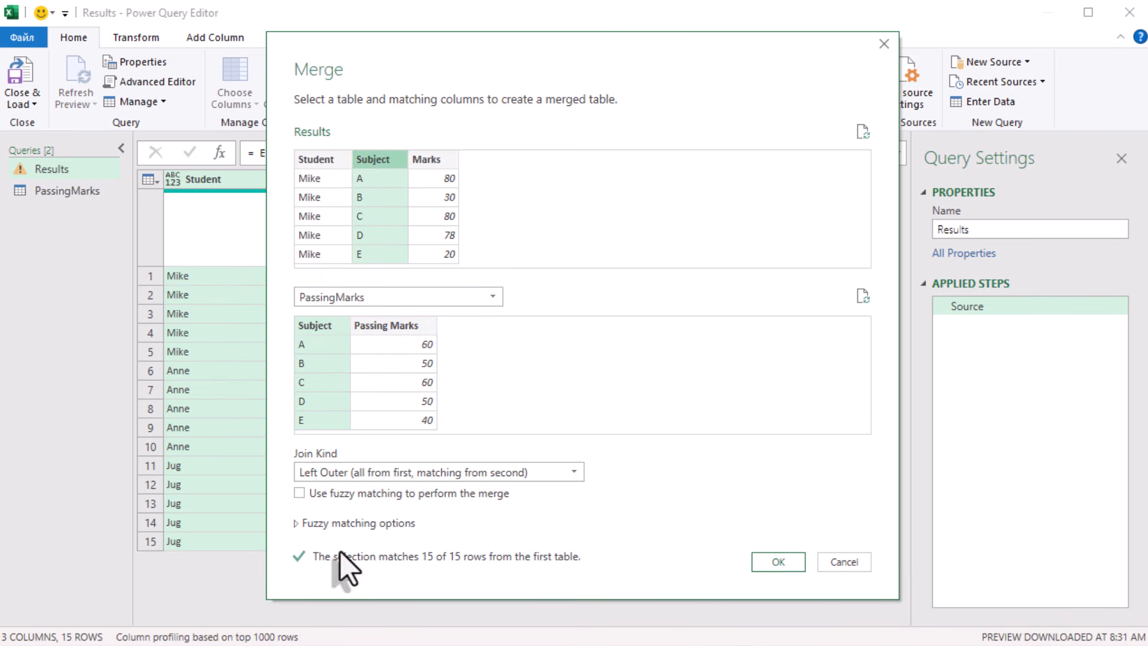
pyautogui.click(776, 565)
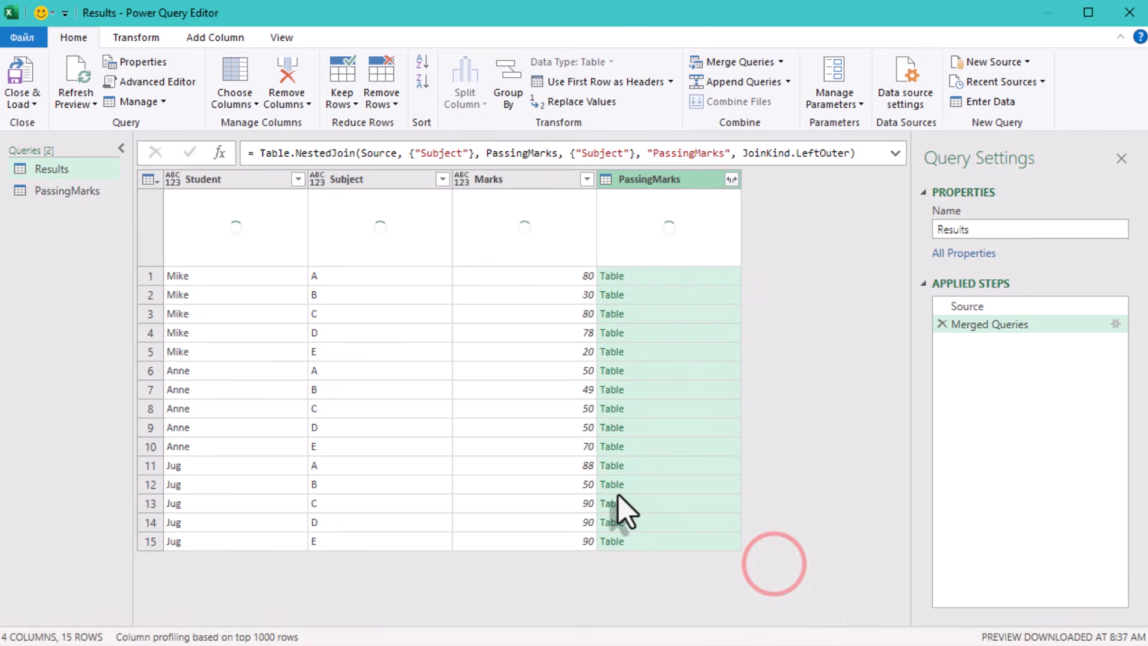
# Examine the nested PassingMarks tables in several rows to check which subject and passing marks each contains
pyautogui.click(679, 276)
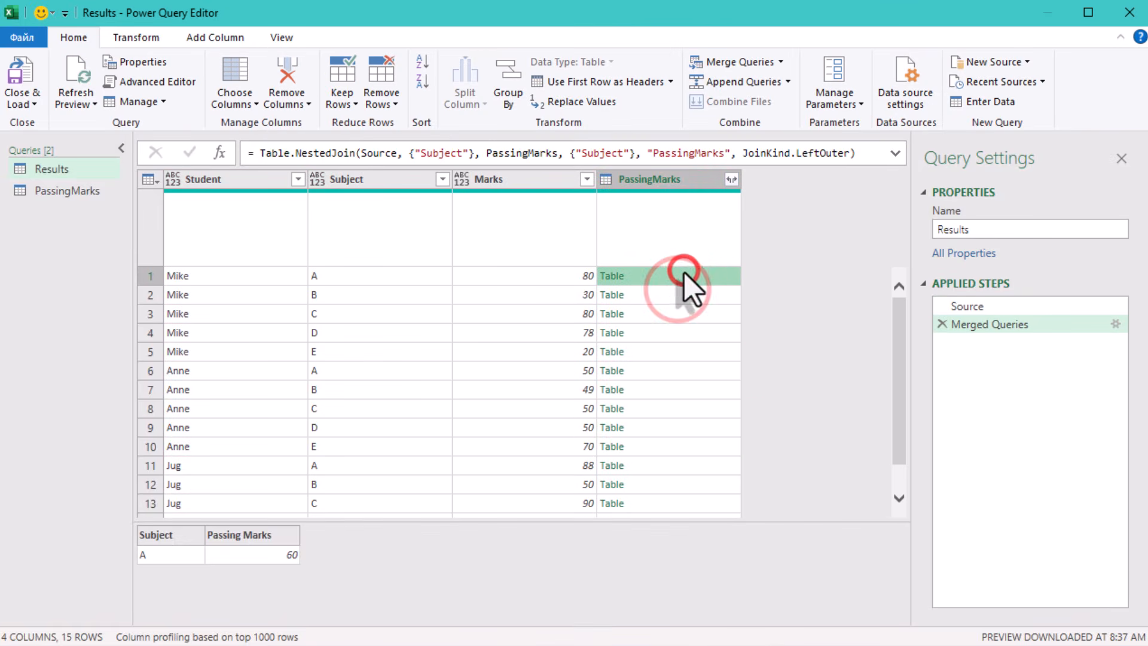
pyautogui.click(697, 312)
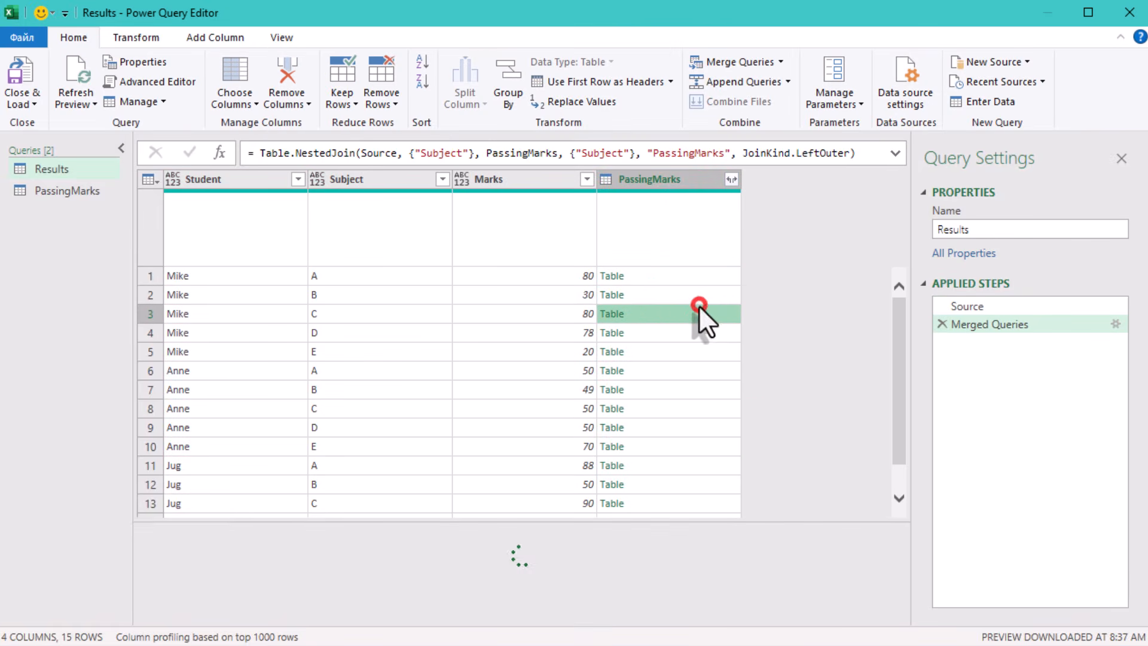
pyautogui.click(715, 293)
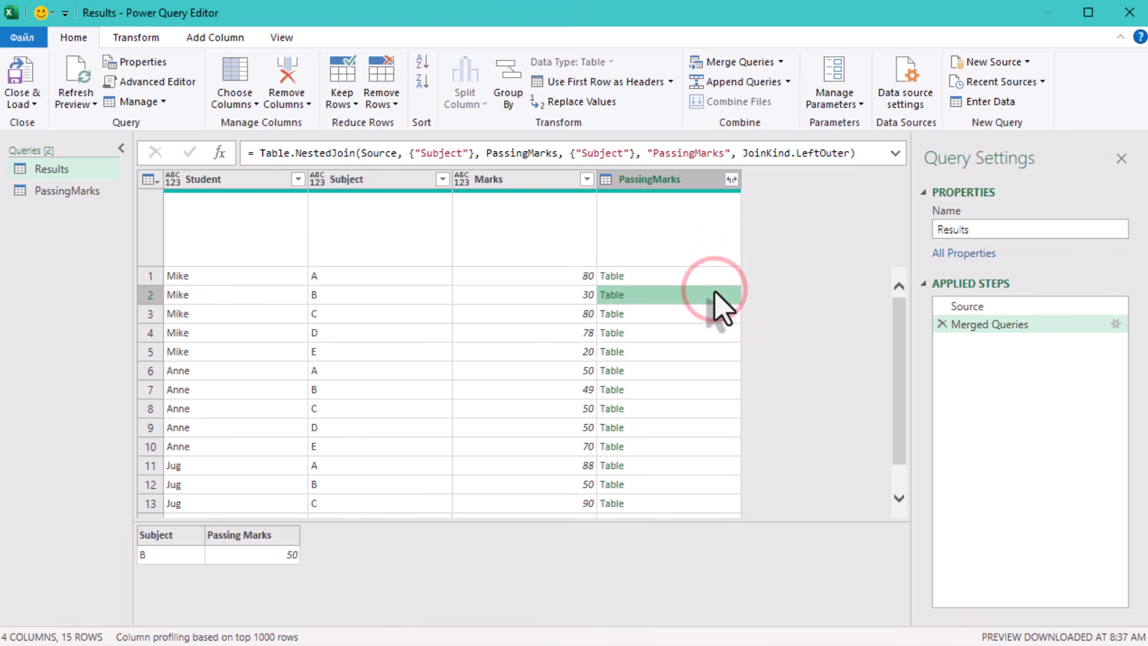
pyautogui.click(708, 317)
pyautogui.click(715, 350)
pyautogui.click(698, 371)
pyautogui.click(702, 428)
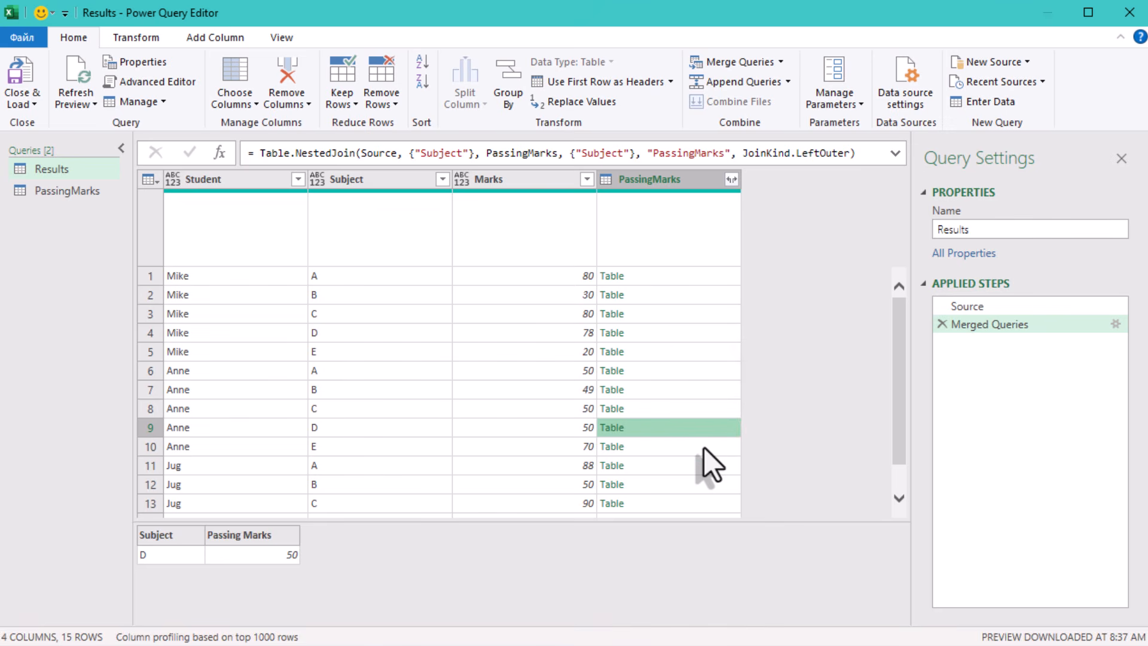
pyautogui.scroll(-1, 695, 517)
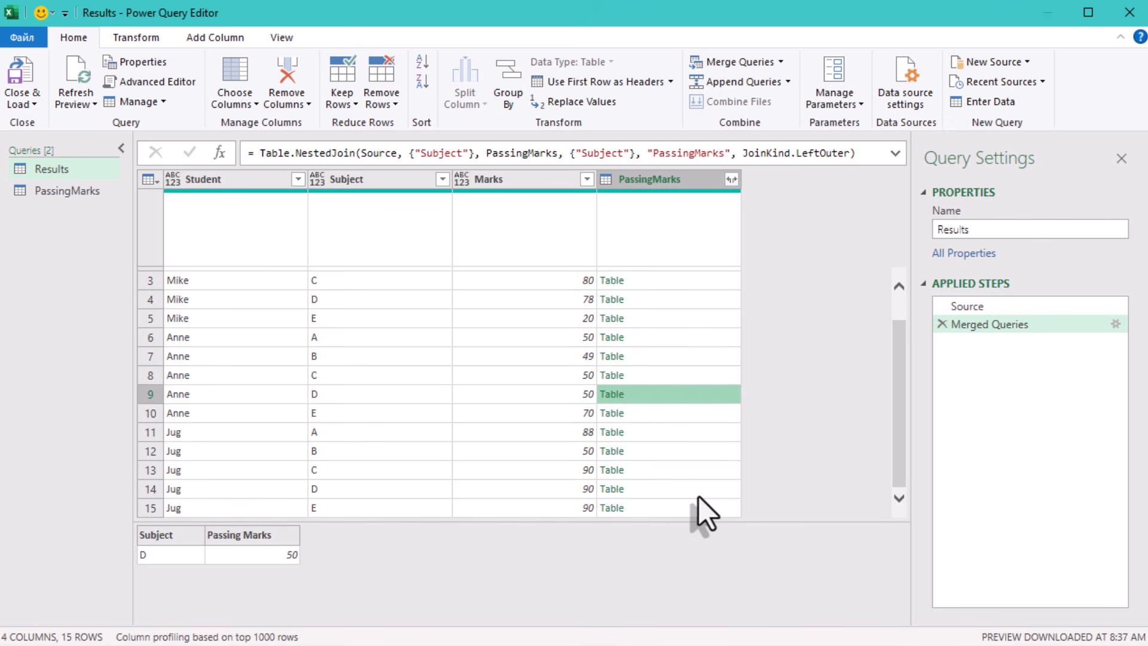
pyautogui.click(689, 452)
pyautogui.scroll(1, 717, 353)
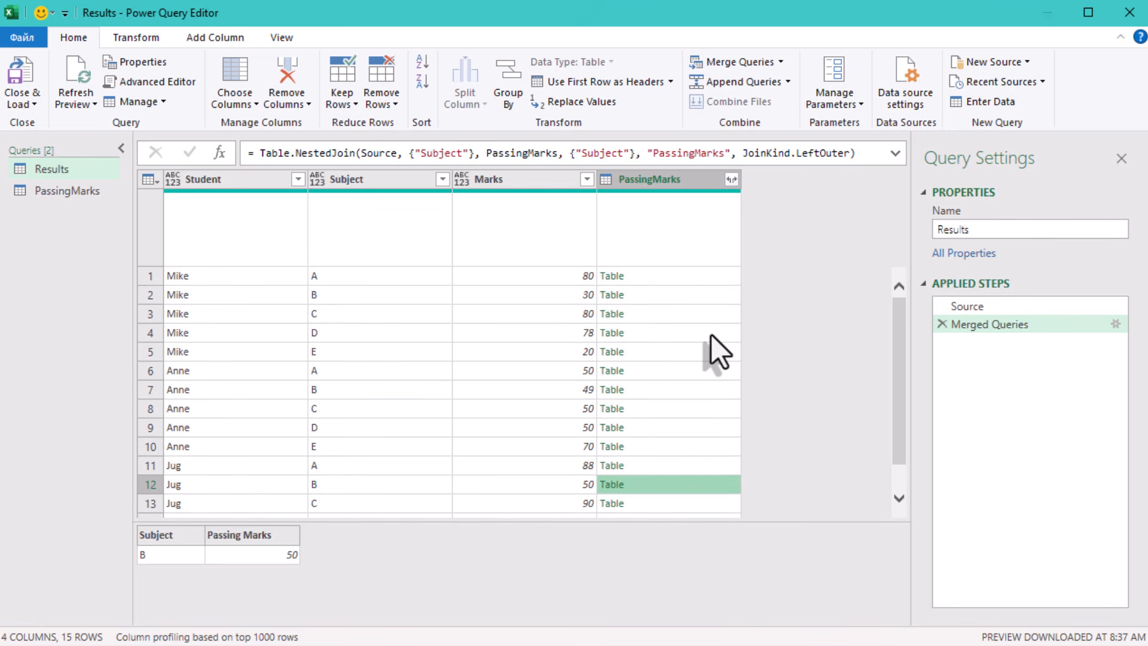
# Expand only the Passing Marks field from the PassingMarks column, without the original column name as prefix
pyautogui.click(730, 179)
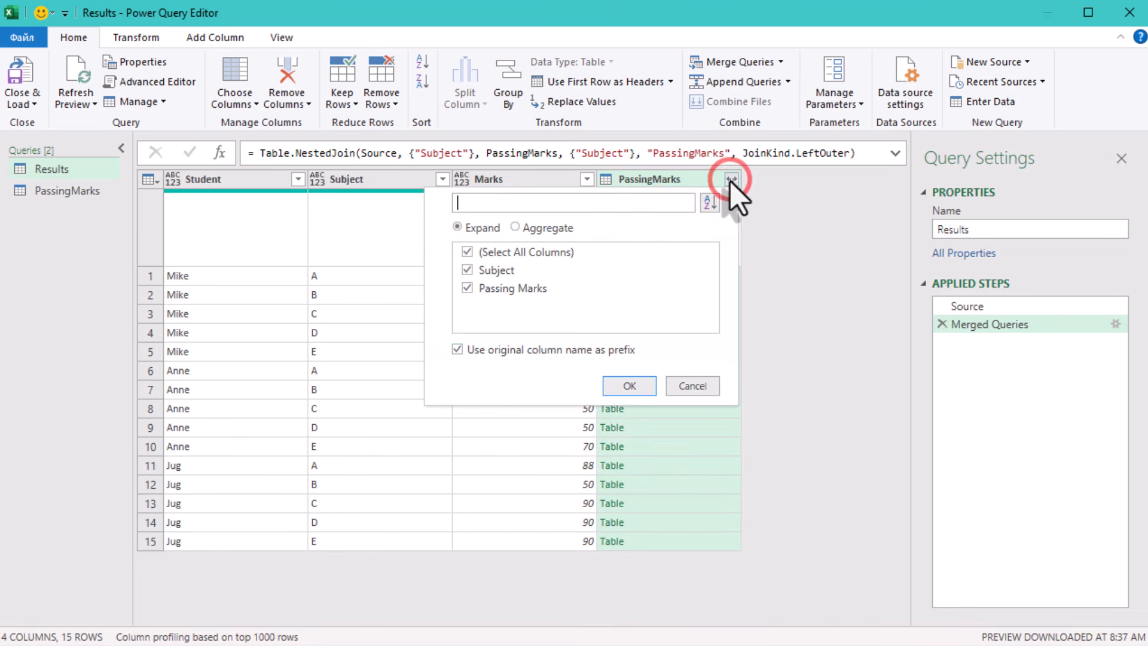
pyautogui.click(512, 250)
pyautogui.click(501, 289)
pyautogui.click(499, 349)
pyautogui.click(629, 385)
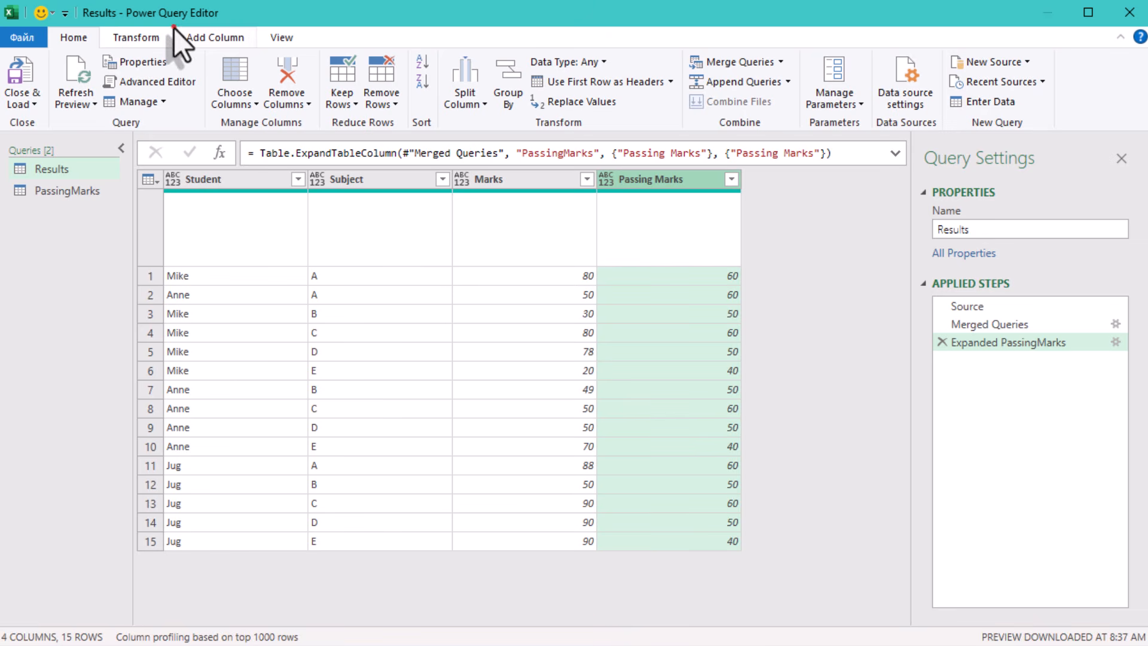
# Set up a Group By on the Student column with All Rows as the aggregation operation
pyautogui.click(193, 36)
pyautogui.click(200, 37)
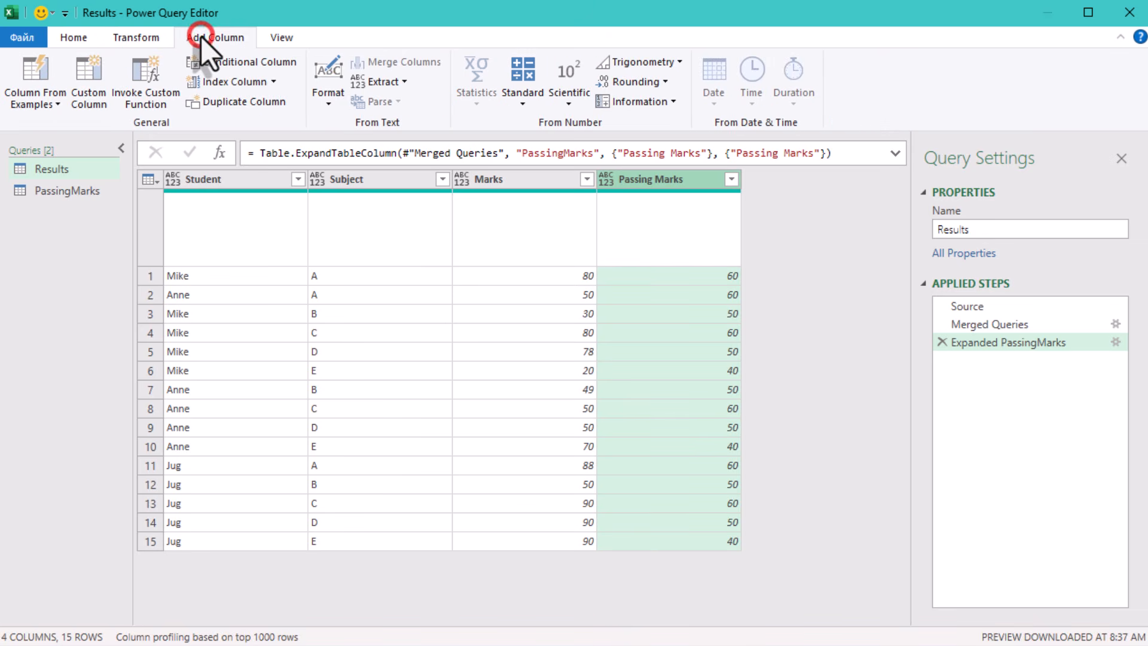
pyautogui.click(147, 38)
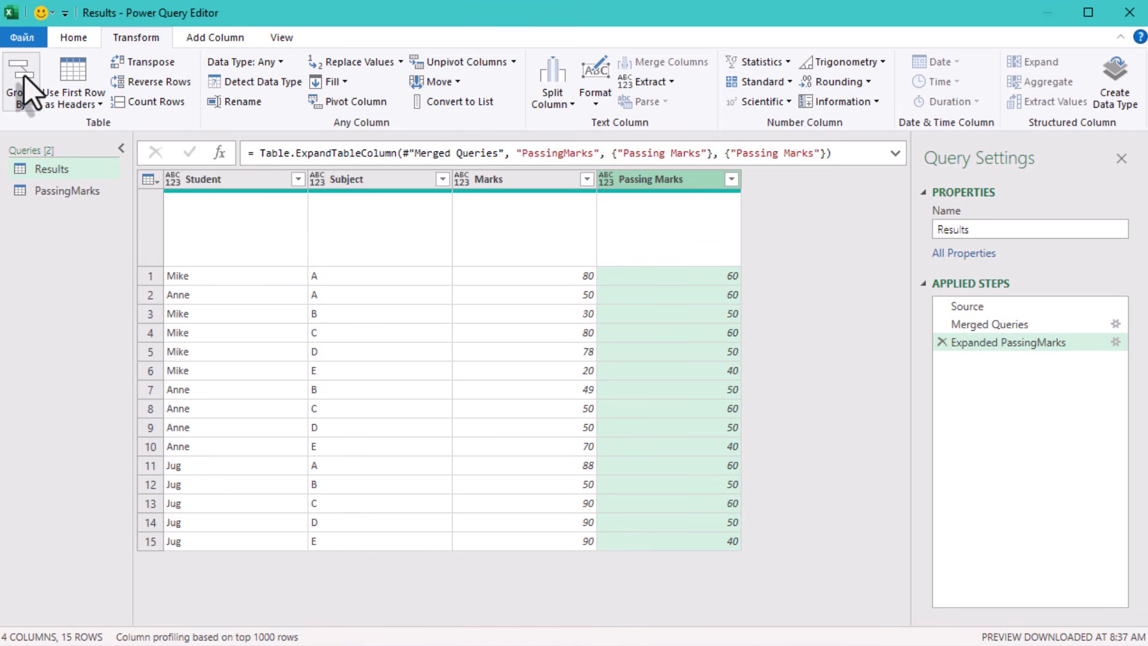
pyautogui.click(120, 147)
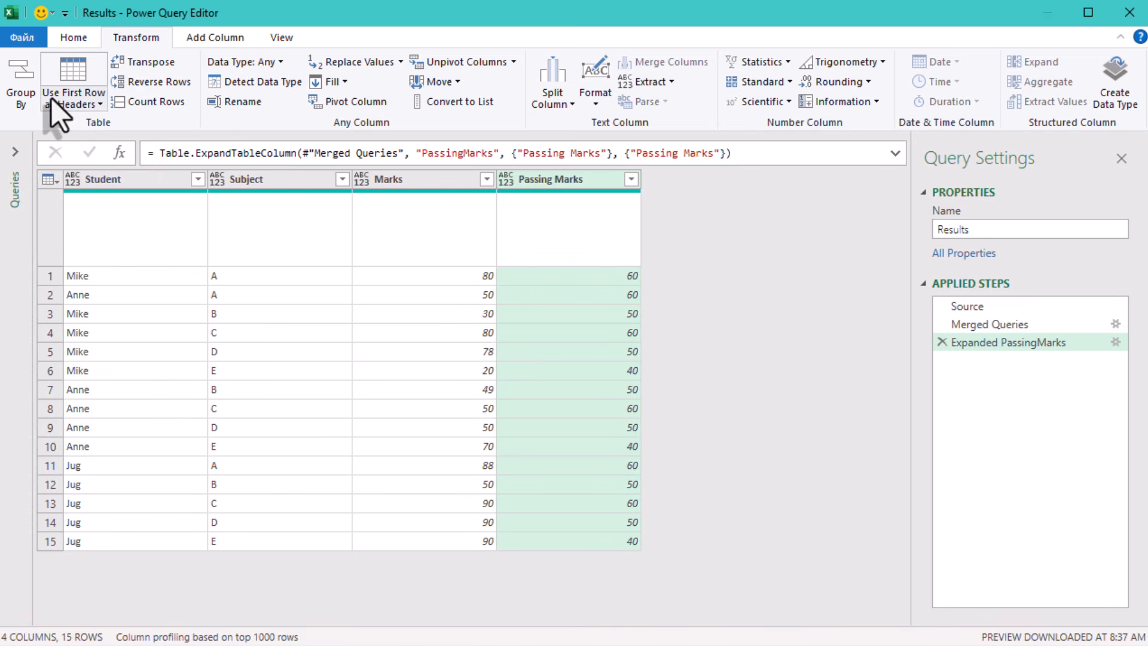
pyautogui.click(13, 155)
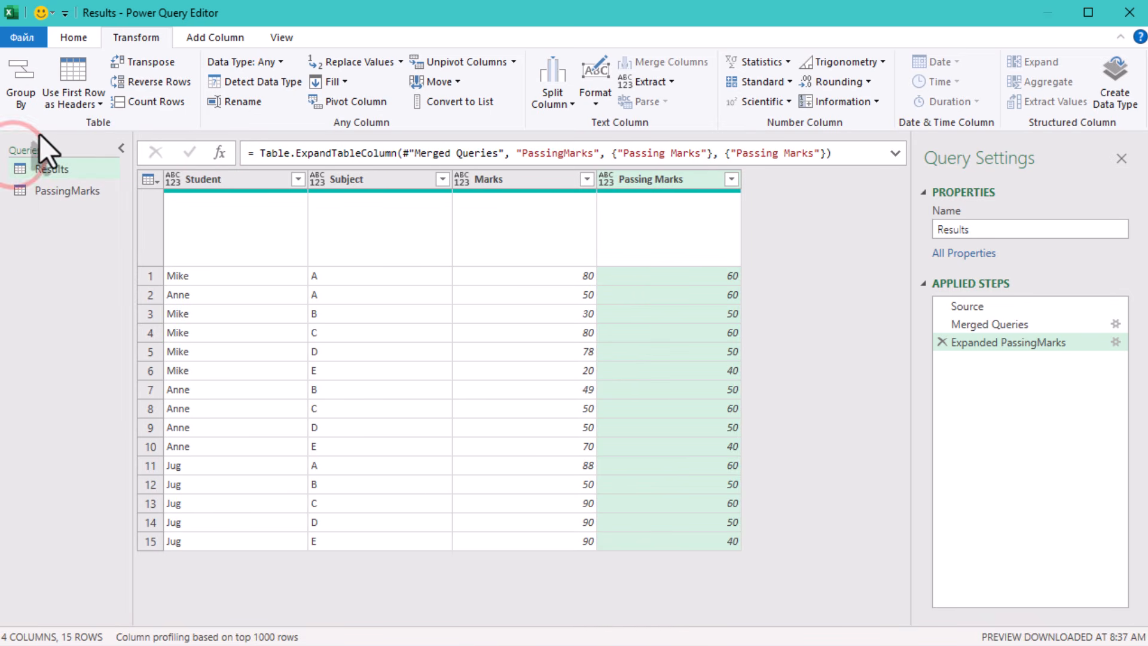
pyautogui.click(18, 63)
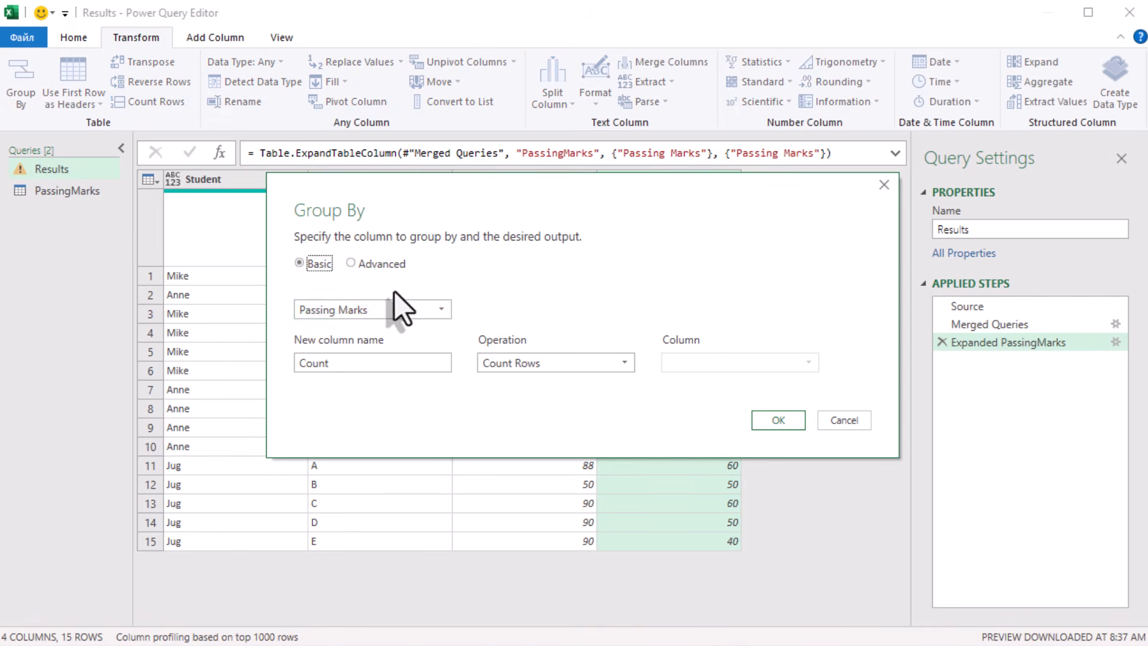
pyautogui.click(407, 305)
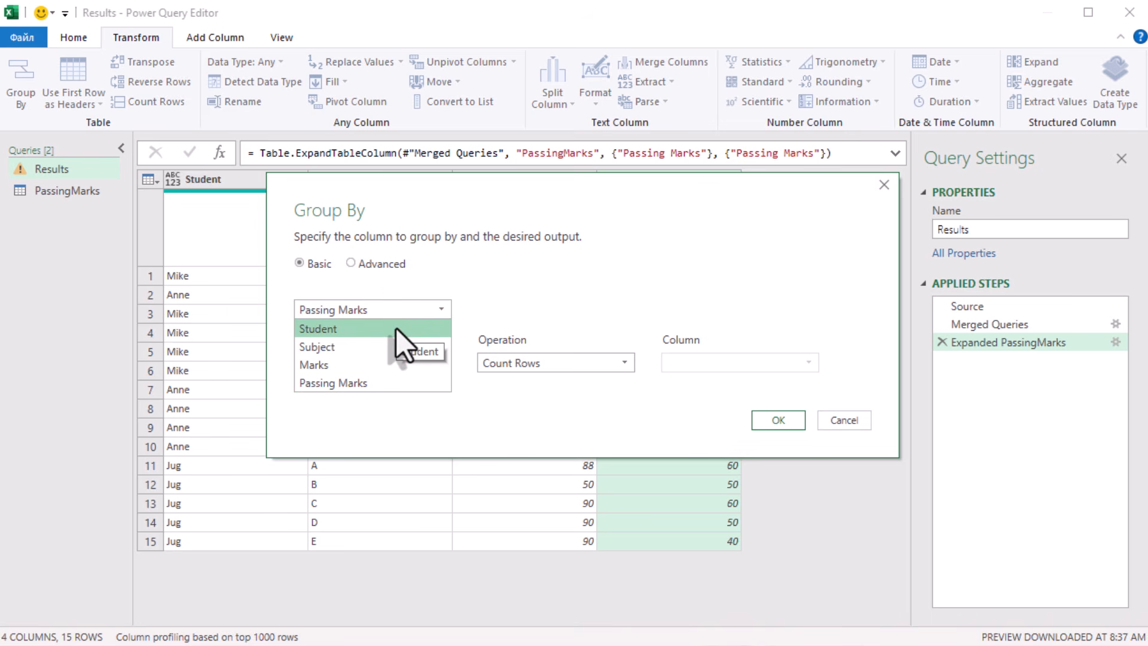
pyautogui.click(396, 328)
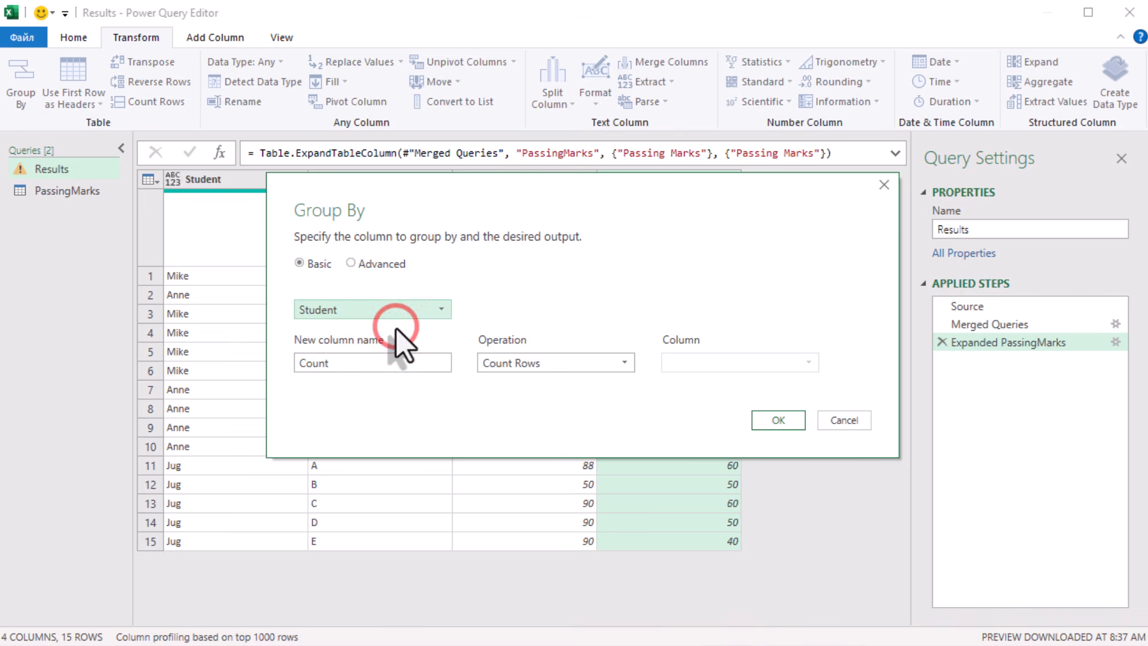
pyautogui.click(533, 364)
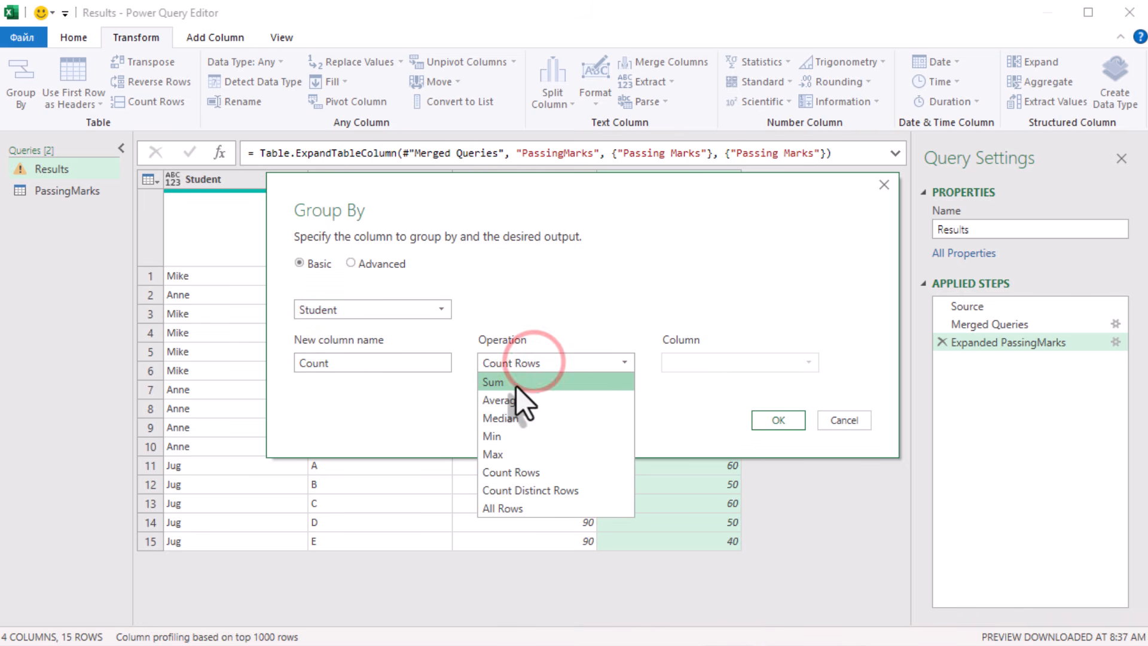
pyautogui.click(519, 508)
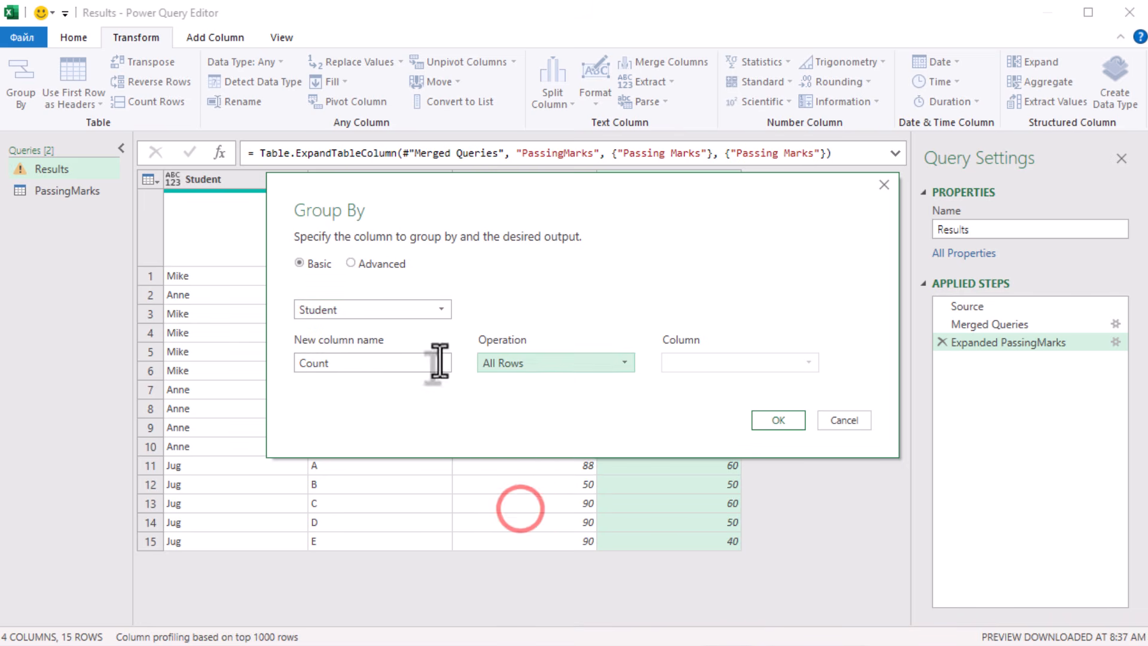
# Switch the grouping to Advanced and add a second aggregation that uses the All Rows operation
pyautogui.click(373, 263)
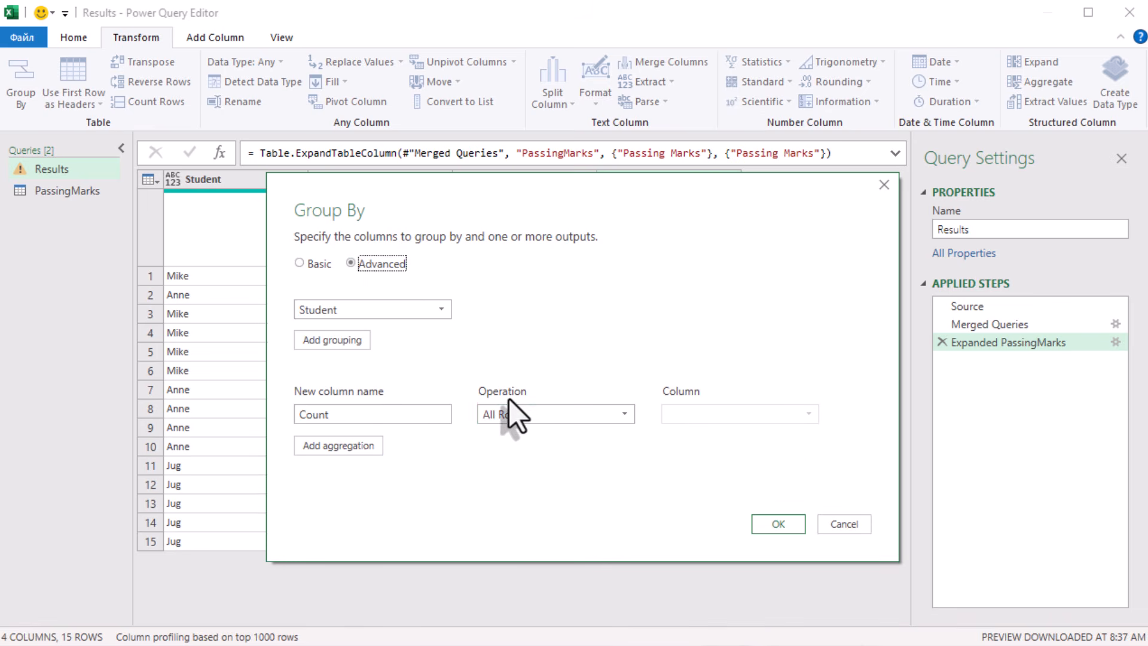
pyautogui.click(353, 446)
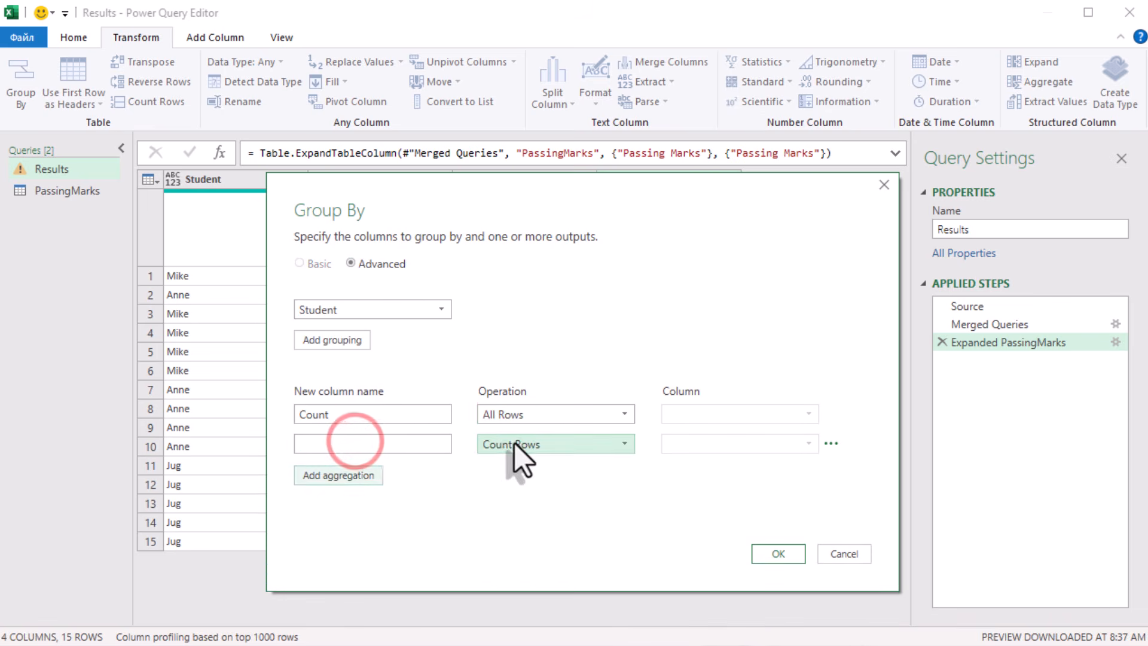
pyautogui.click(514, 443)
pyautogui.click(518, 594)
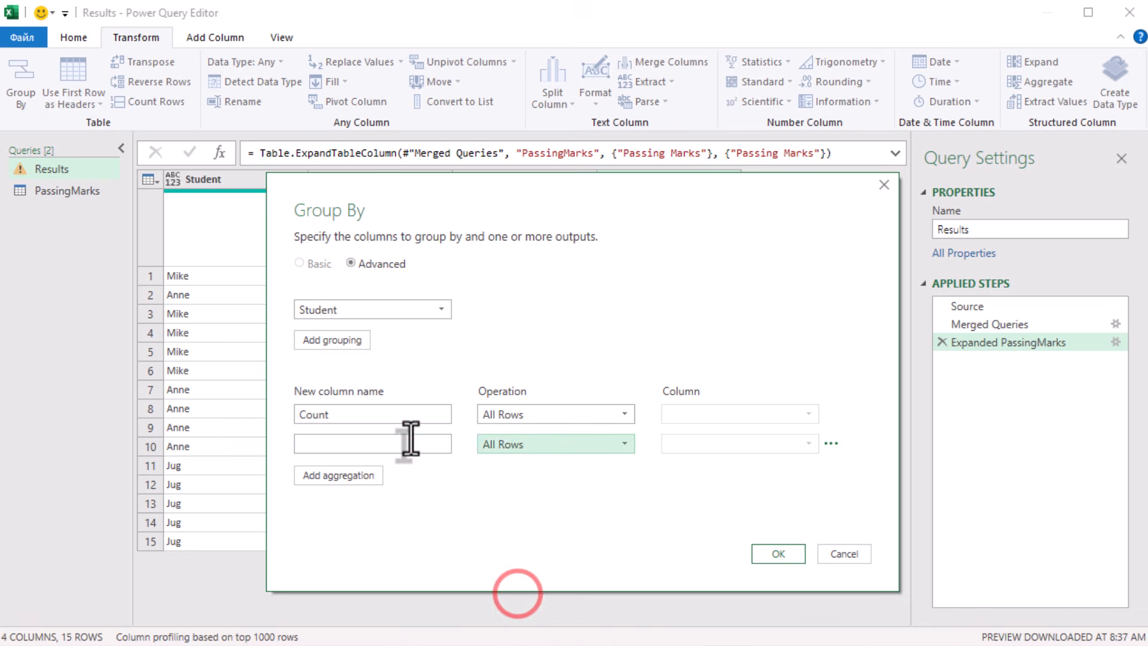
# Name the two aggregation columns Passed and Failed, and apply the grouping
pyautogui.moveTo(369, 411); pyautogui.dragTo(299, 414)
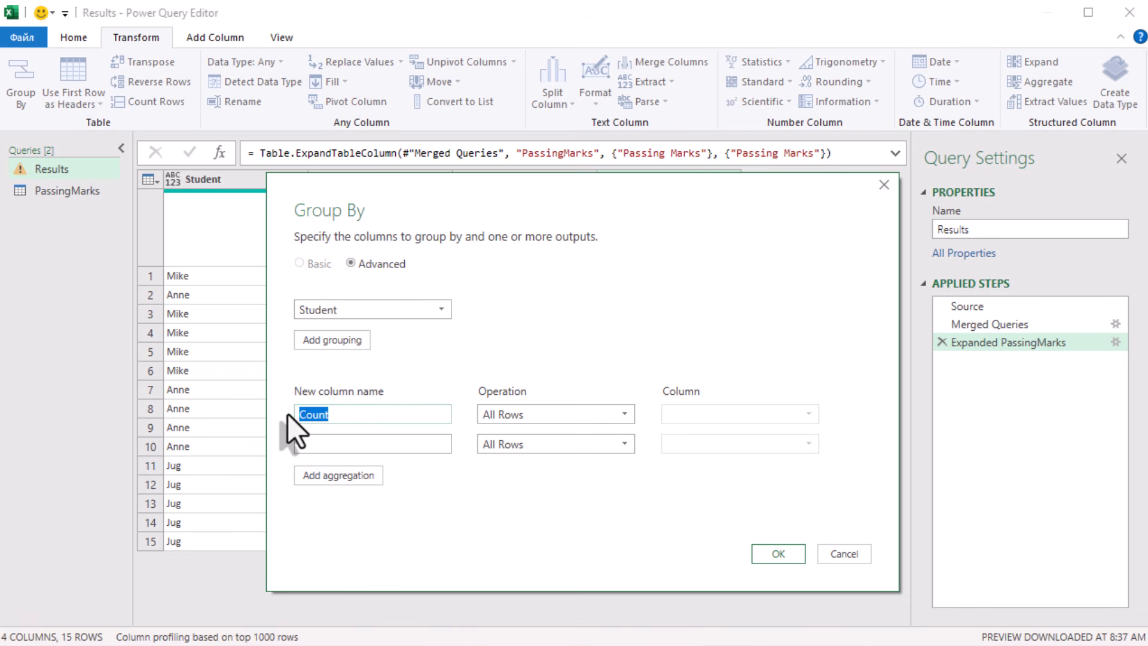
pyautogui.write('3фі')
pyautogui.press('BackSpace')
pyautogui.press('BackSpace')
pyautogui.press('BackSpace')
pyautogui.write('Passed')
pyautogui.click(335, 445)
pyautogui.write('Failed')
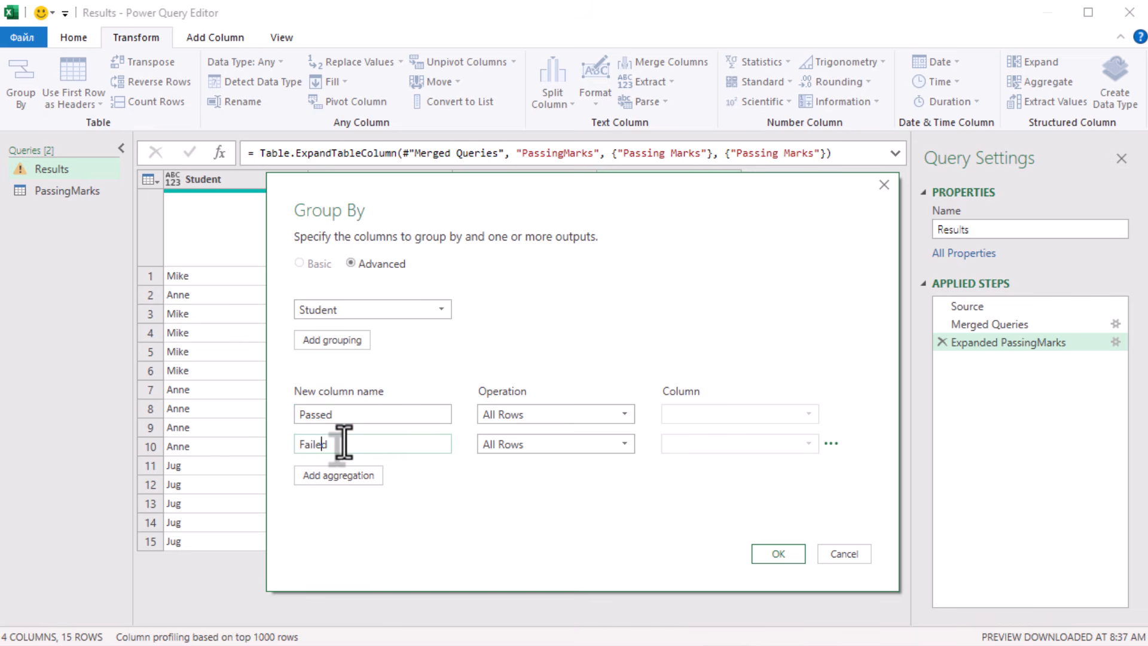
pyautogui.click(778, 553)
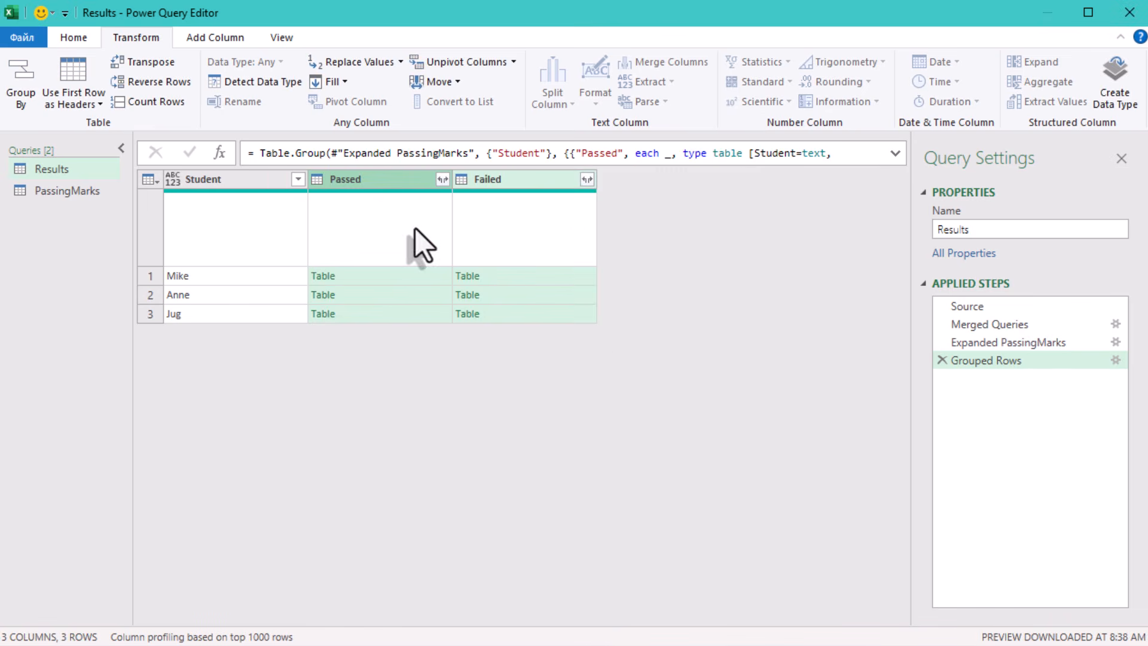
# Show the full Table.Group formula and remove the table type declarations from Passed and Failed, leaving only each _ in both
pyautogui.click(368, 275)
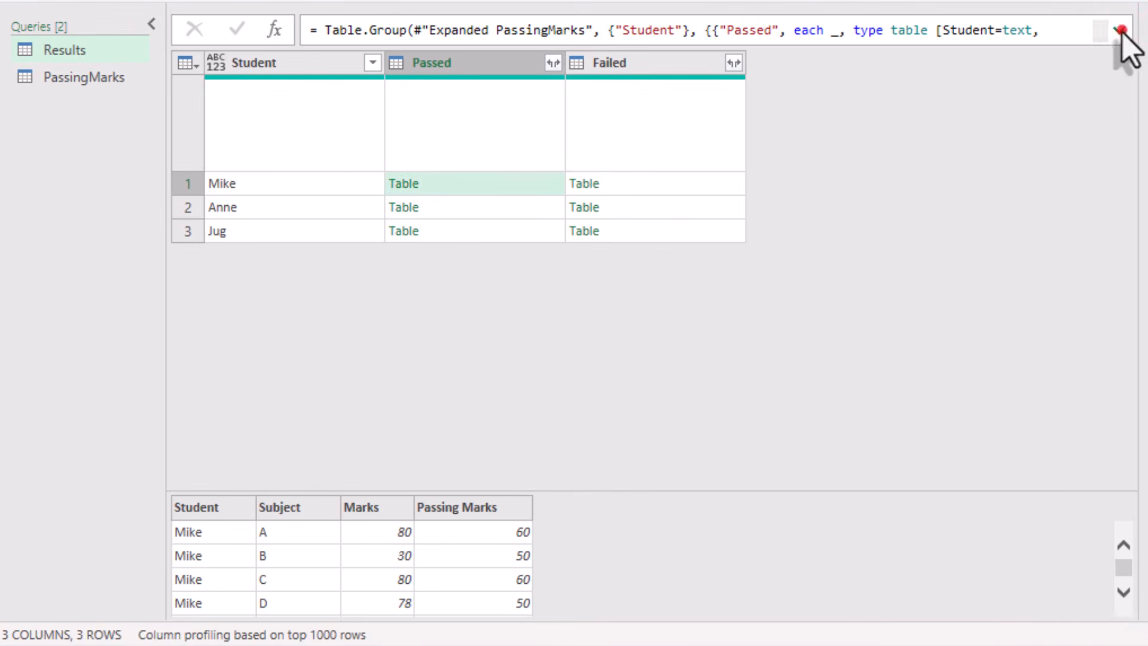
pyautogui.click(1119, 30)
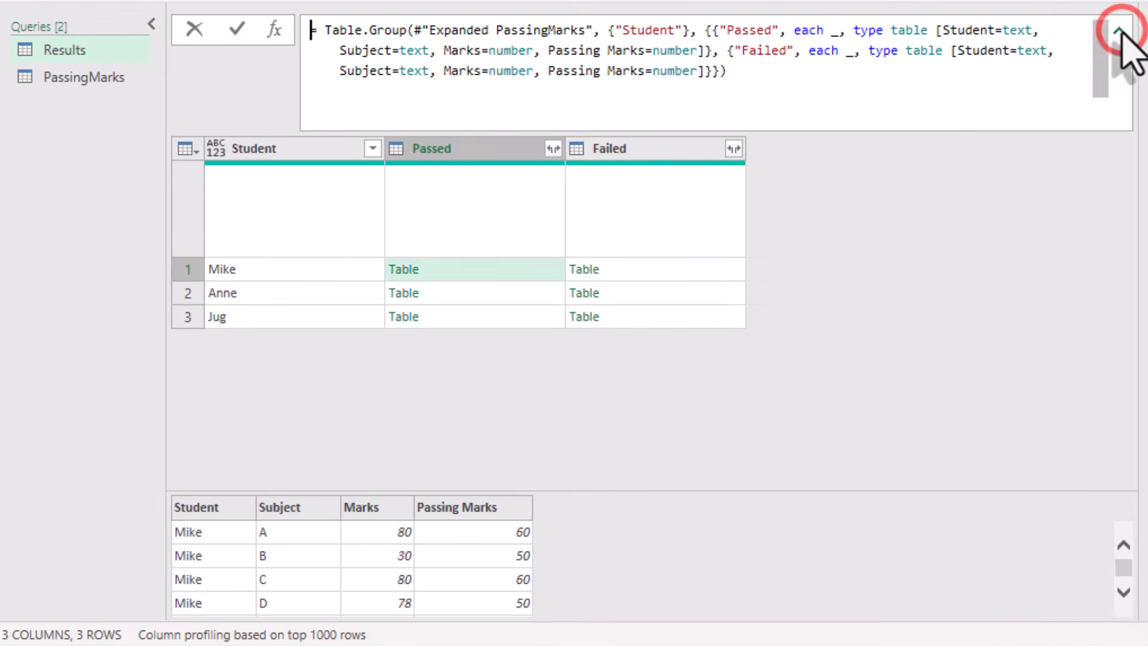
pyautogui.click(790, 28)
pyautogui.moveTo(789, 29); pyautogui.dragTo(705, 60)
pyautogui.press('Delete')
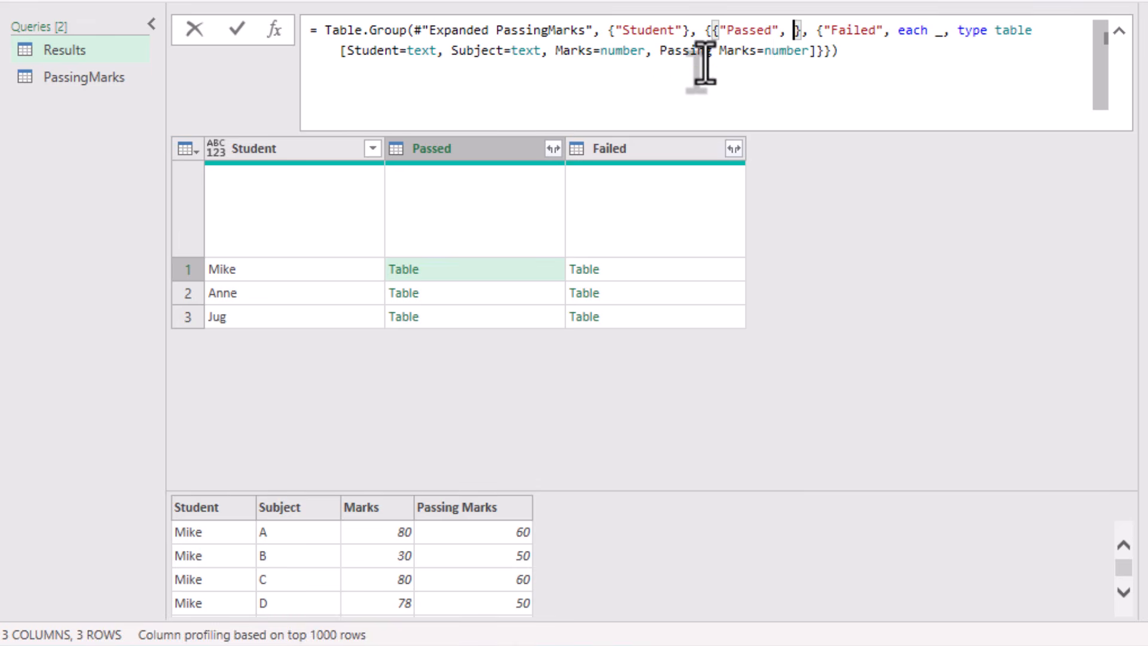
pyautogui.hotkey('ctrl', 'z')
pyautogui.moveTo(837, 30); pyautogui.dragTo(700, 55)
pyautogui.press('Delete')
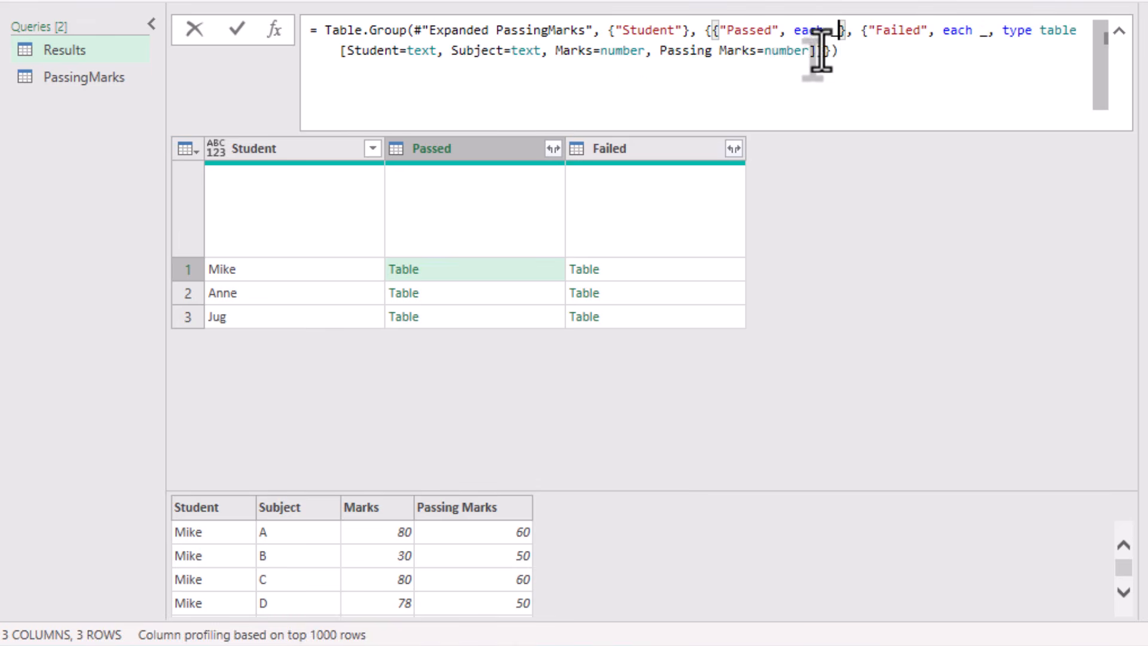
pyautogui.moveTo(988, 30); pyautogui.dragTo(828, 53)
pyautogui.press('Delete')
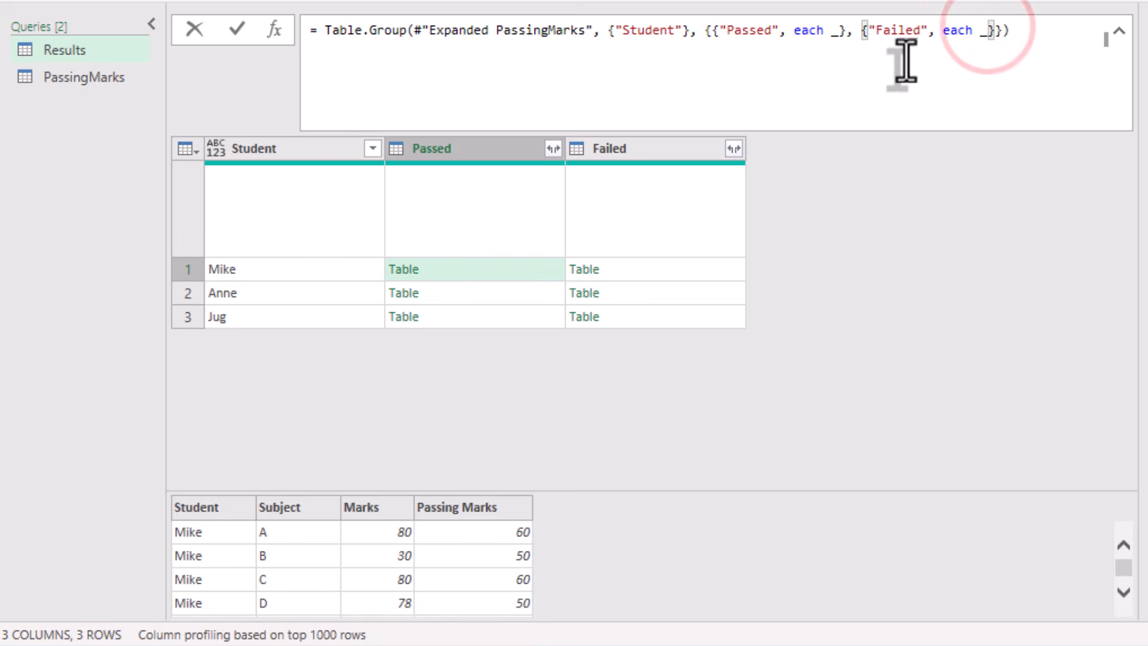
# Break the Table.Group formula into separate lines for the Passed and Failed aggregations and the enclosing braces, and commit it
pyautogui.click(854, 30)
pyautogui.hotkey('shift', 'Return')
pyautogui.click(697, 30)
pyautogui.hotkey('shift', 'Return')
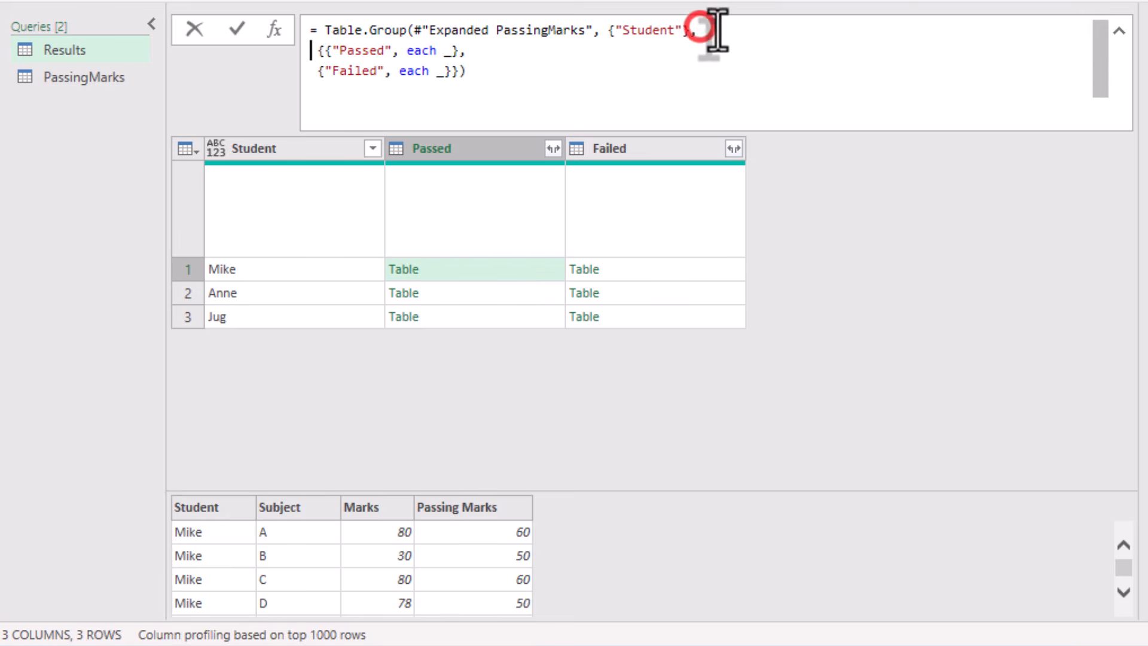
pyautogui.click(450, 66)
pyautogui.hotkey('shift', 'Return')
pyautogui.click(323, 50)
pyautogui.hotkey('shift', 'Return')
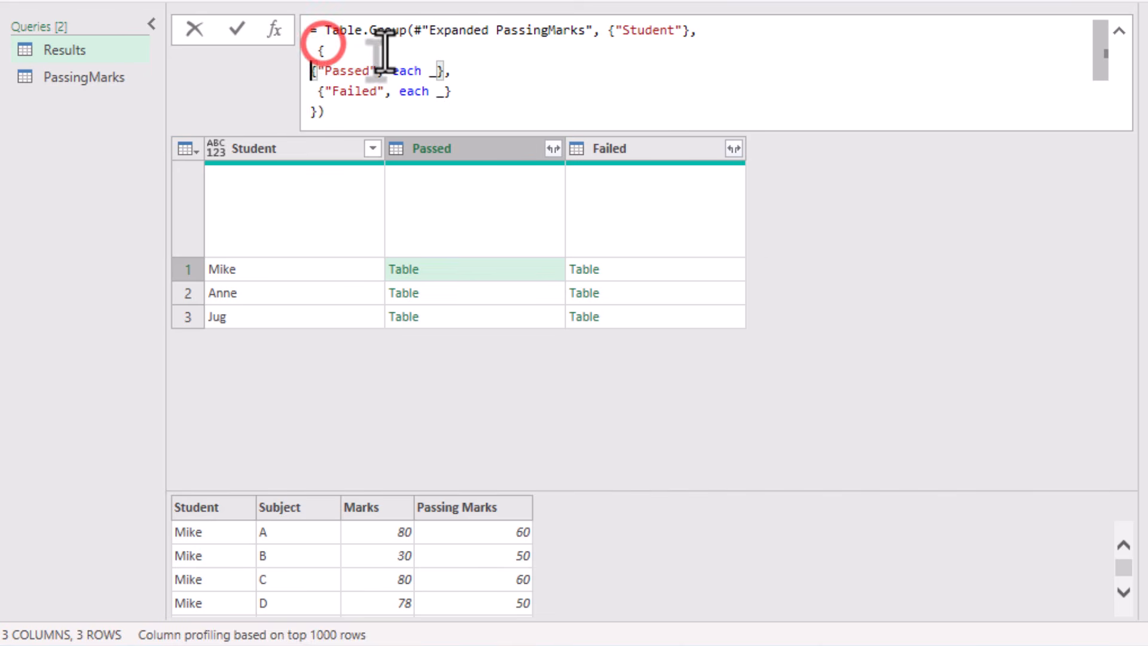
pyautogui.click(316, 91)
pyautogui.click(538, 74)
pyautogui.click(894, 353)
# Make the Passed aggregation Table.SelectRows(_, each [Marks]>=[Passing Marks]) and preview the first student's nested table
pyautogui.click(443, 70)
pyautogui.write('Tex')
pyautogui.press('BackSpace')
pyautogui.press('BackSpace')
pyautogui.press('BackSpace')
pyautogui.write('Table.Select')
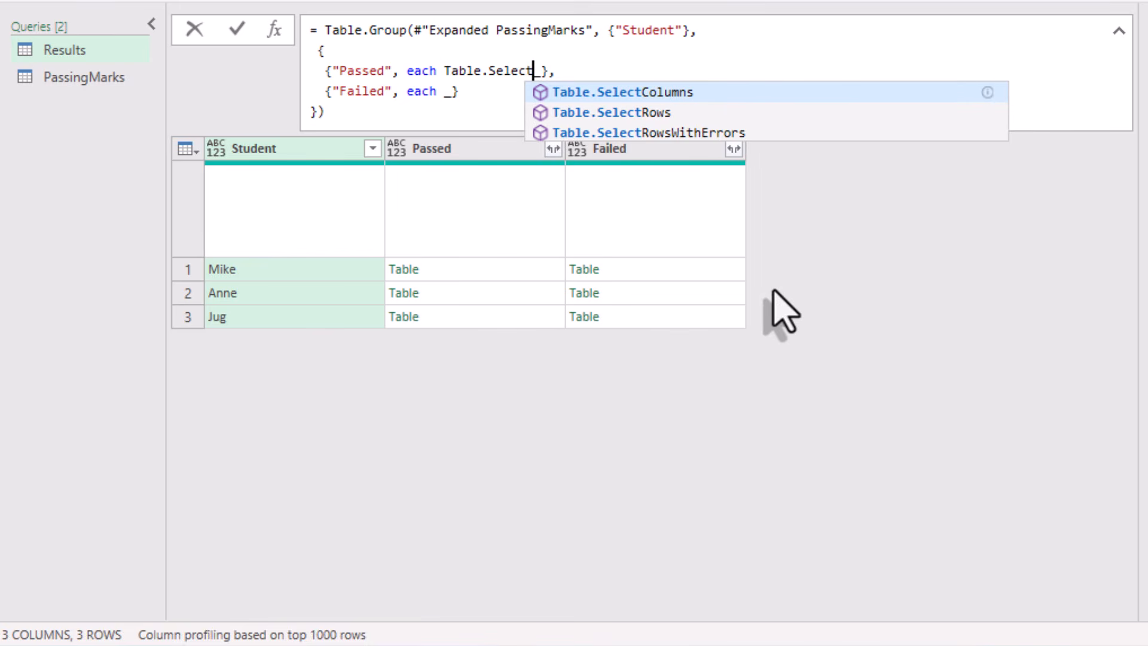
pyautogui.write('Rows(_, each [Marks].')
pyautogui.press('Escape')
pyautogui.write('>=')
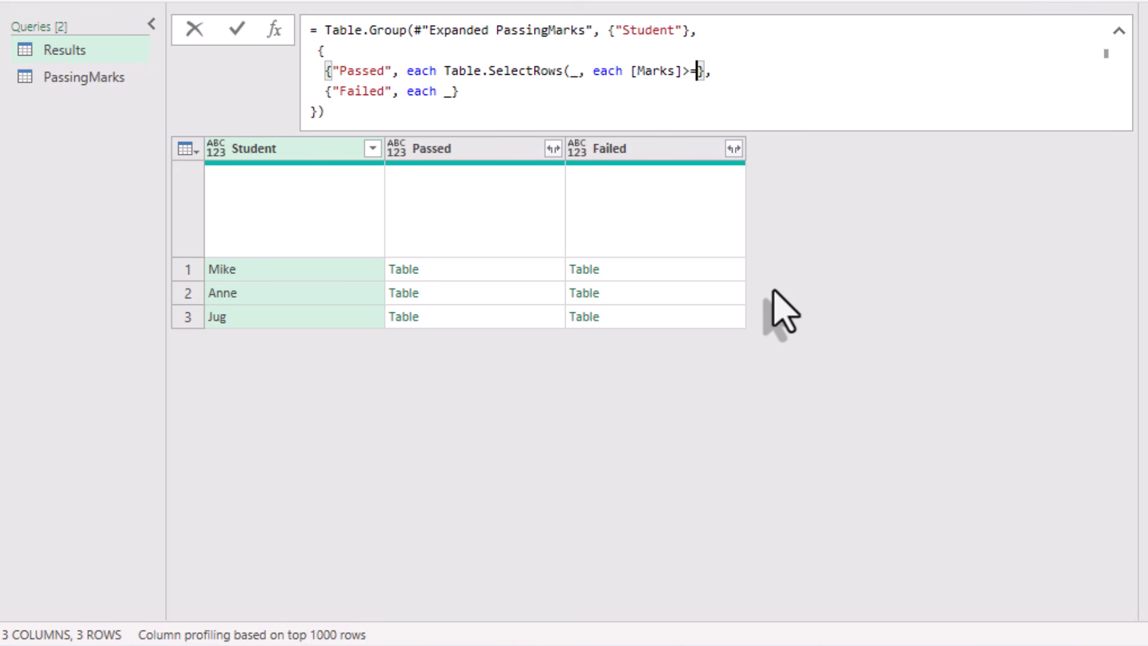
pyautogui.write('[Passing Marks')
pyautogui.press('Right')
pyautogui.press('Right')
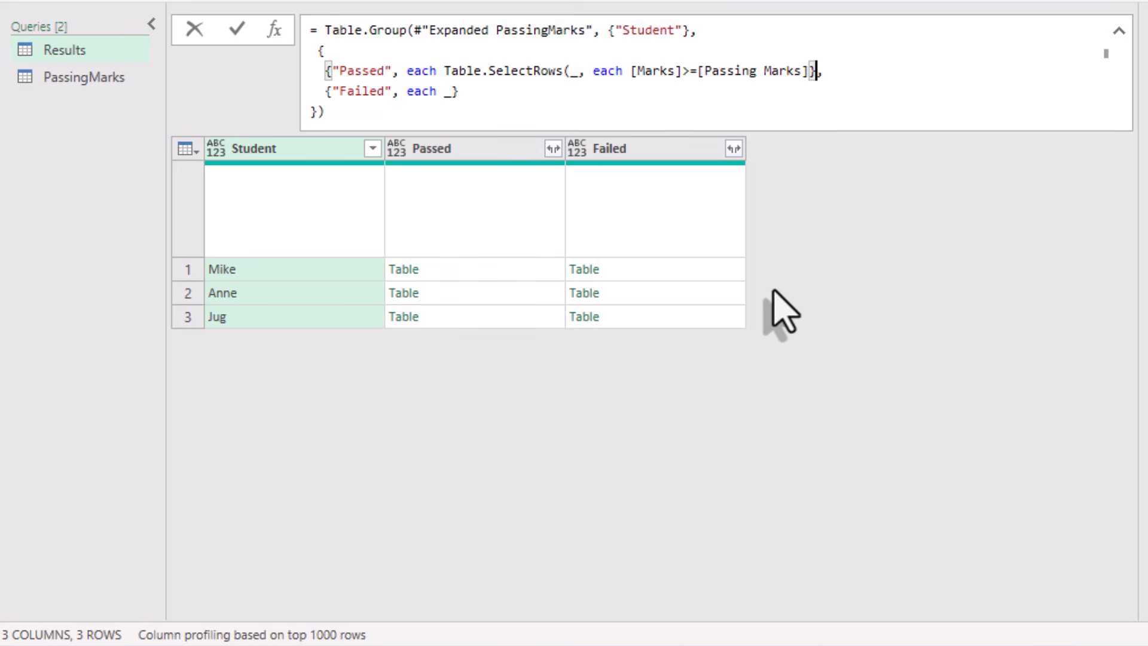
pyautogui.write(')')
pyautogui.press('Return')
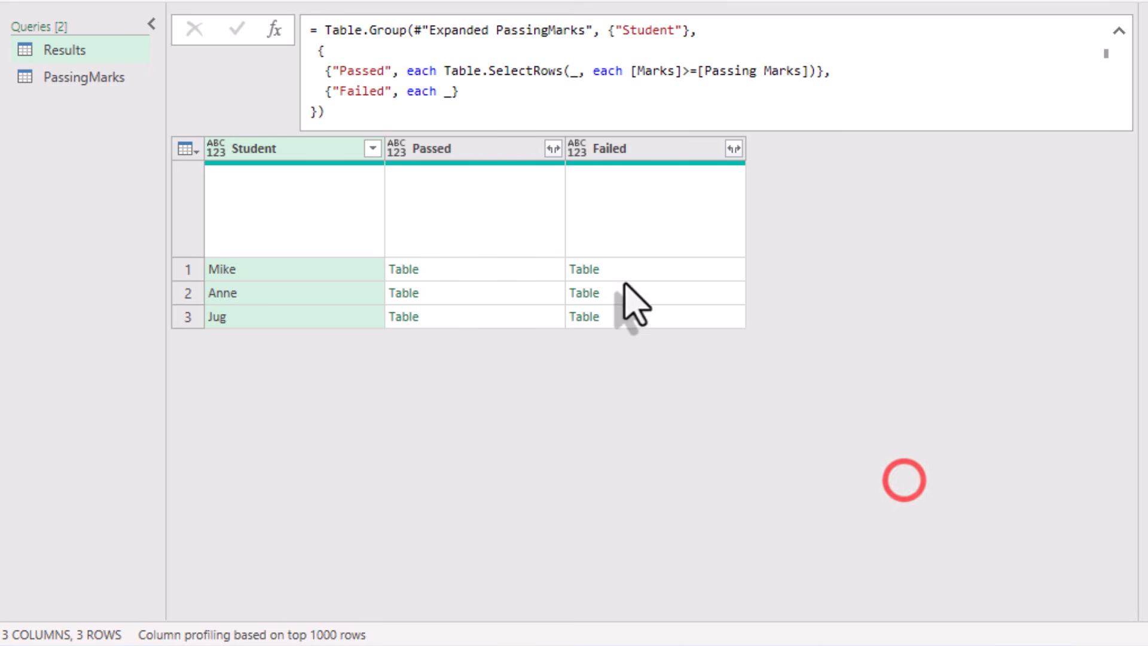
pyautogui.click(471, 268)
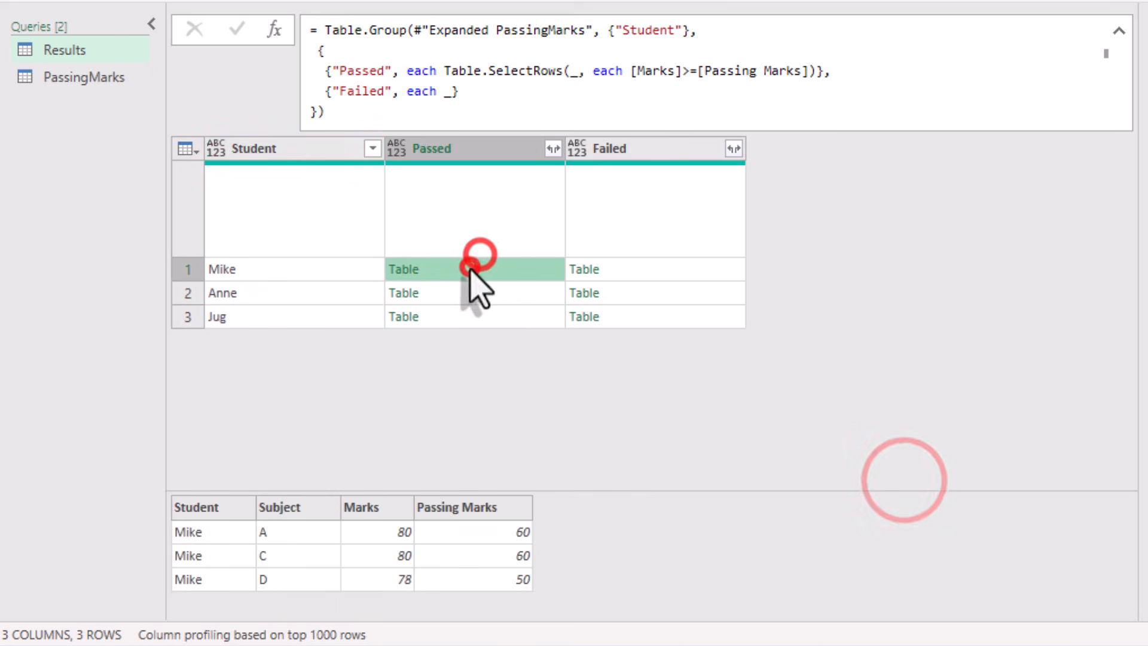
pyautogui.click(454, 538)
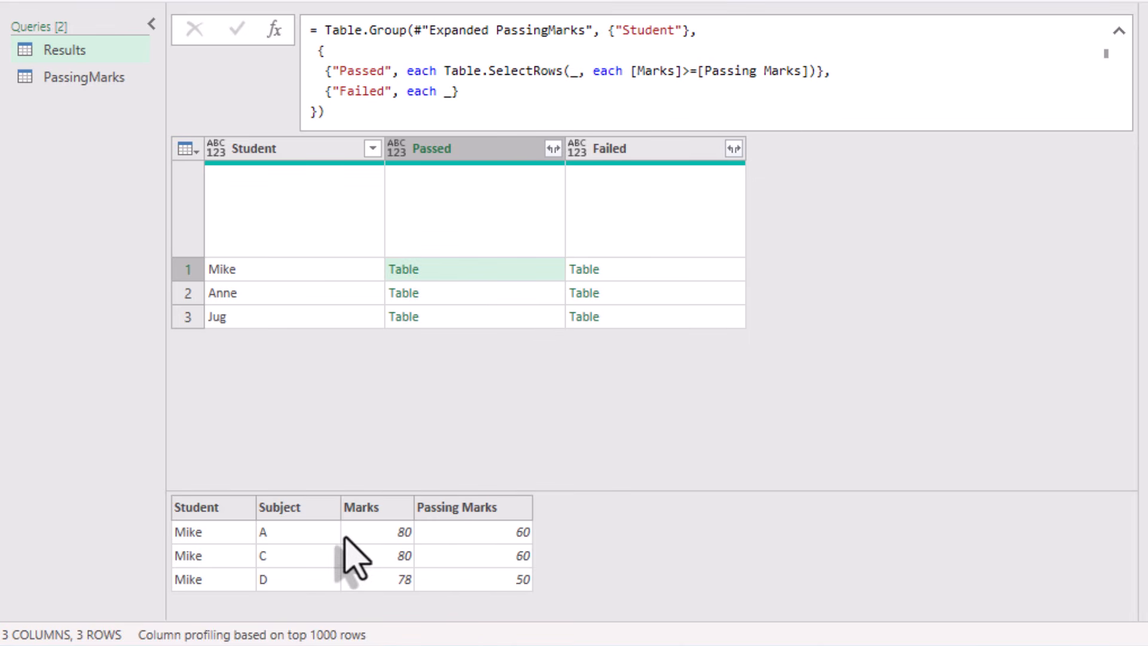
# Append [Subject] to the Passed expression so it returns only the subjects, and preview the first student's list
pyautogui.click(808, 72)
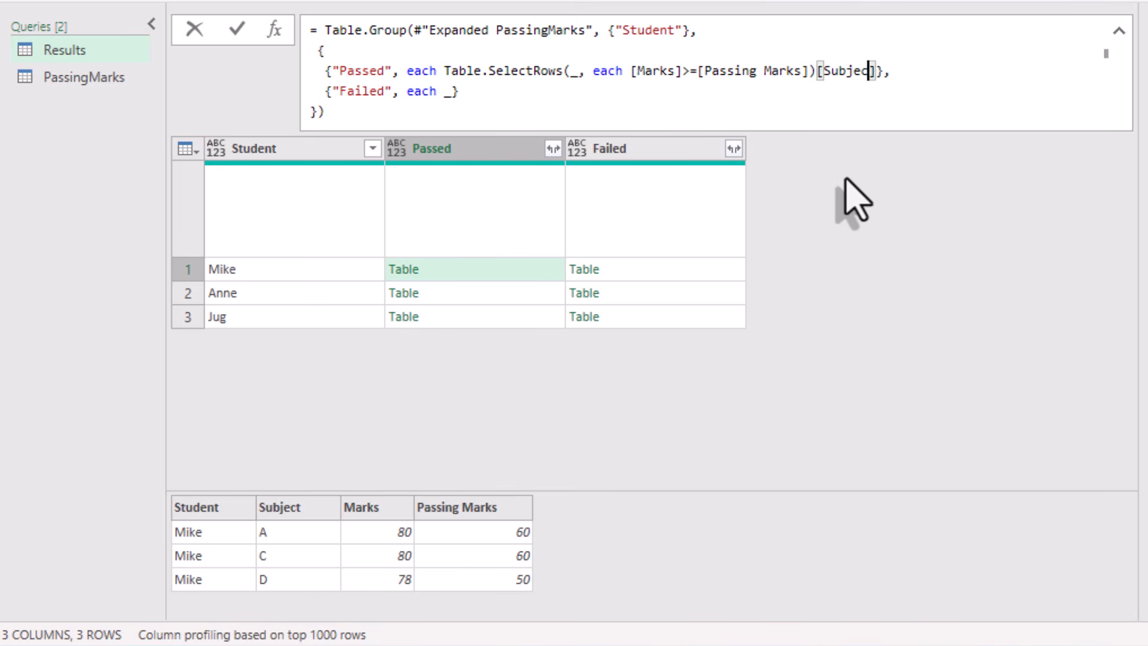
pyautogui.write('[Subject]')
pyautogui.click(879, 287)
pyautogui.click(492, 271)
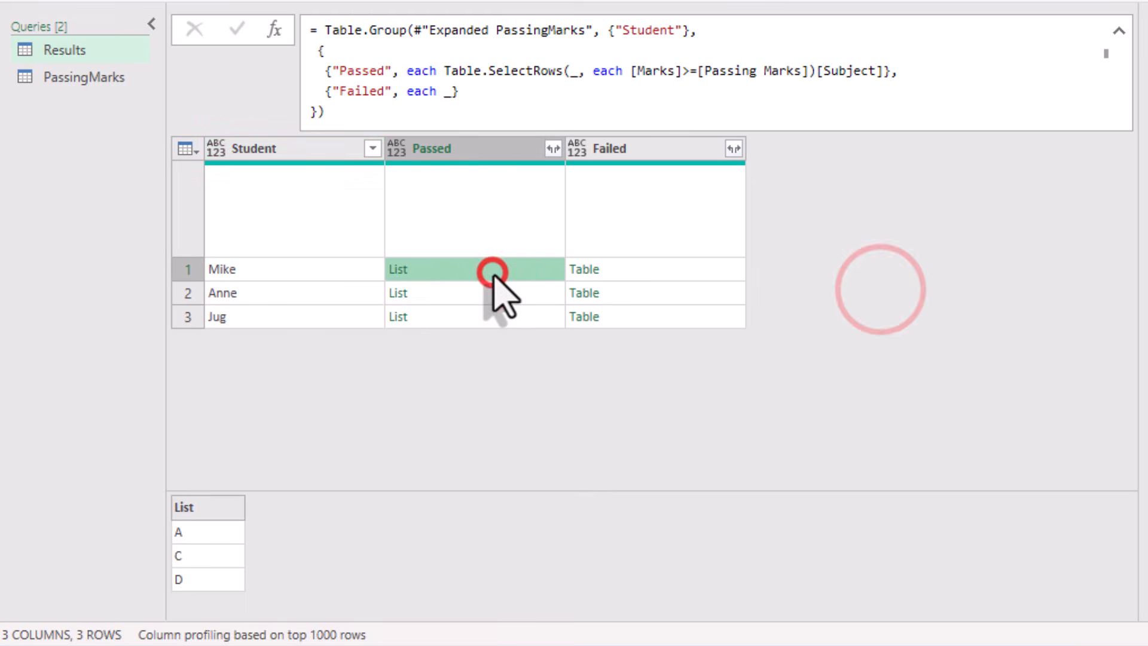
# Wrap the Passed expression in Text.Combine with ", " as separator, commit it and check the combined subjects
pyautogui.click(444, 72)
pyautogui.write('Text.')
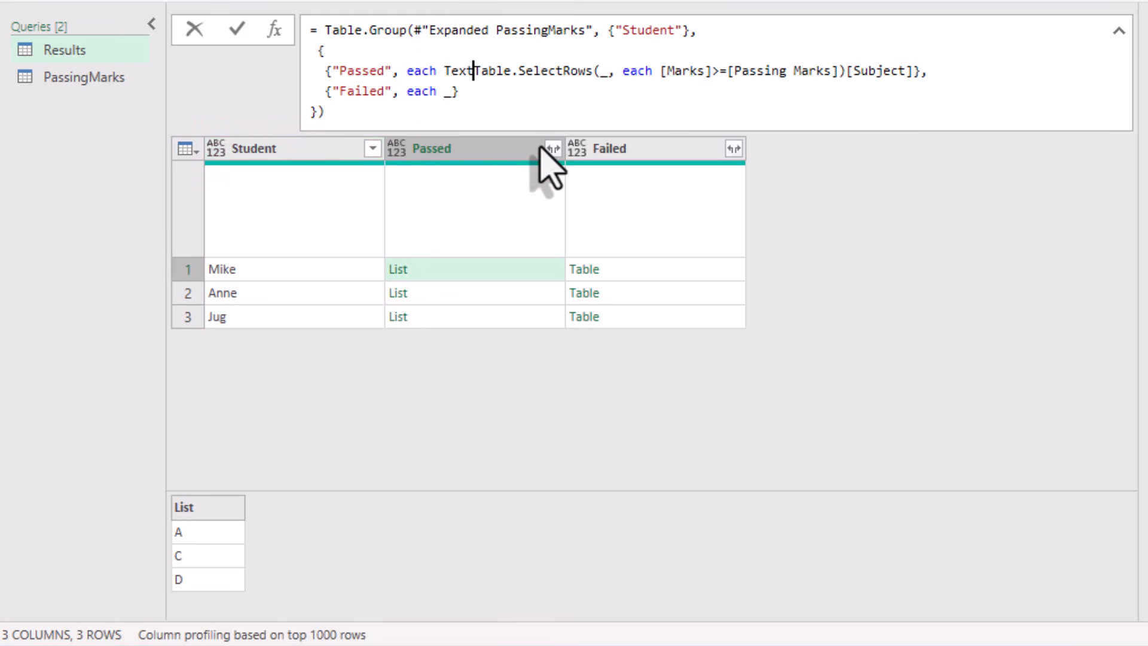
pyautogui.write('Combine(')
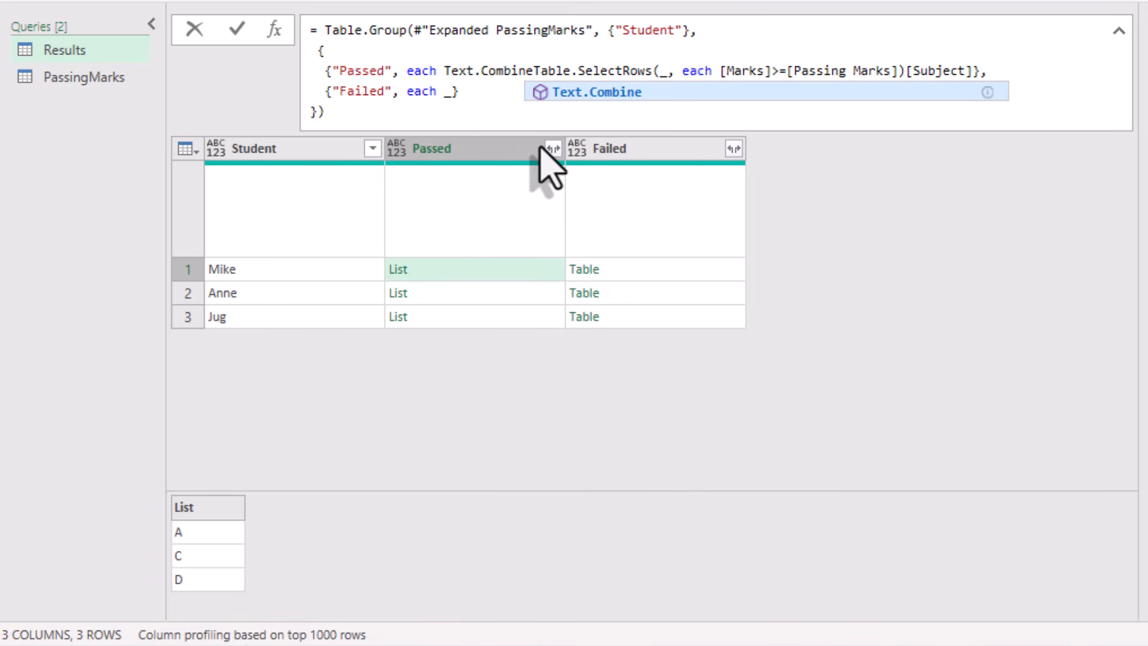
pyautogui.click(985, 71)
pyautogui.write(',')
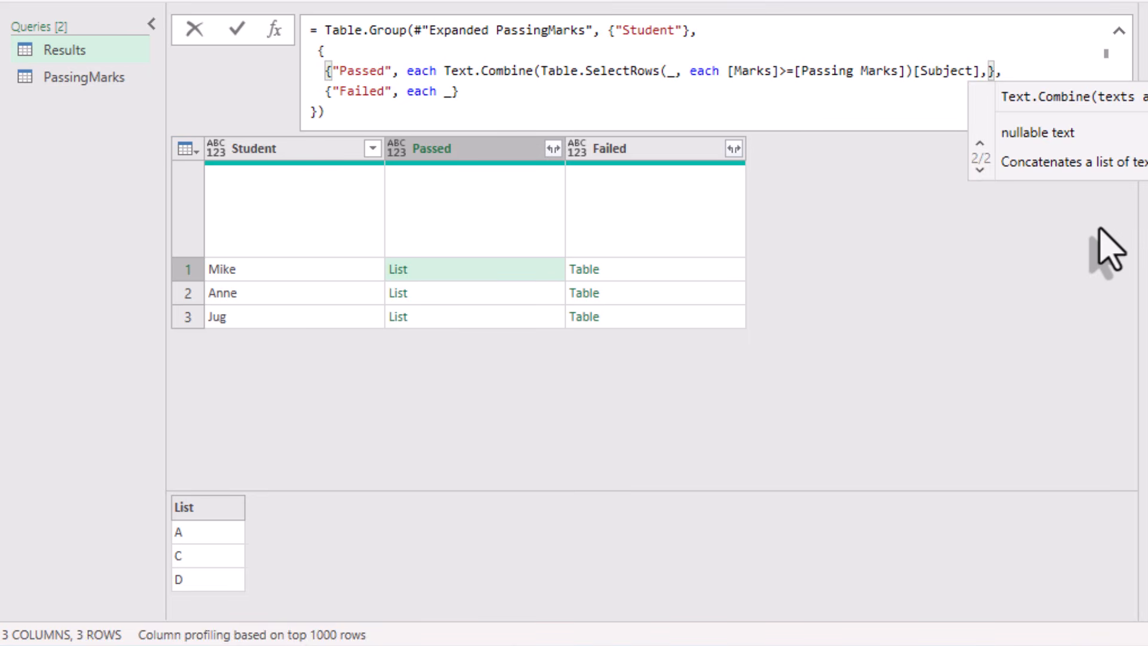
pyautogui.write('",')
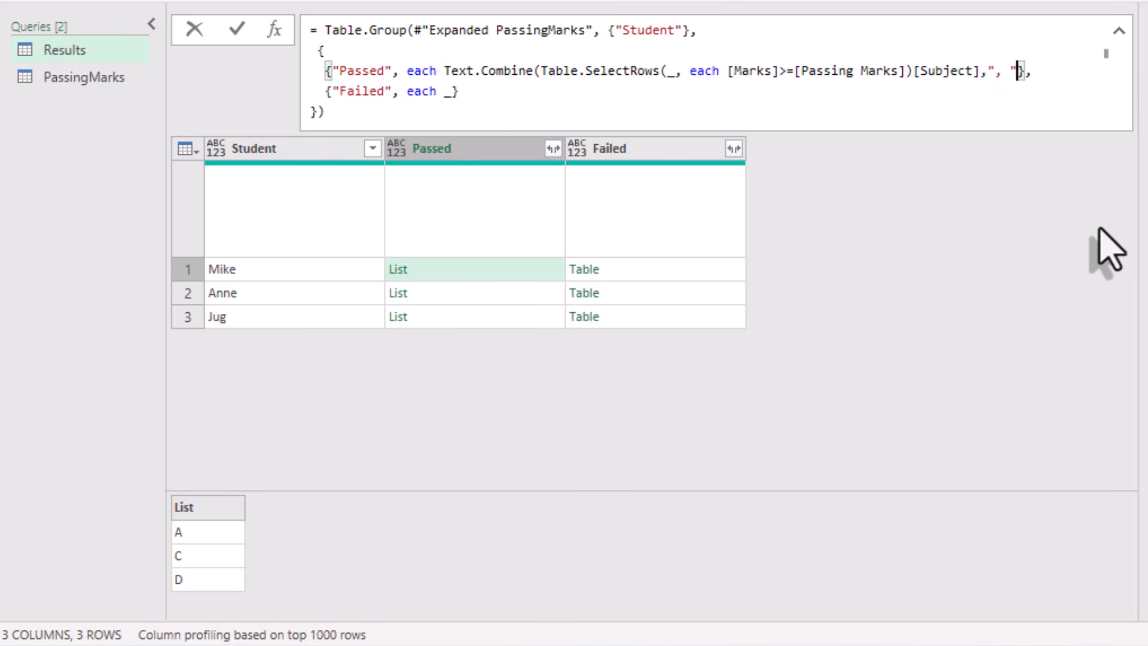
pyautogui.click(795, 346)
pyautogui.click(471, 272)
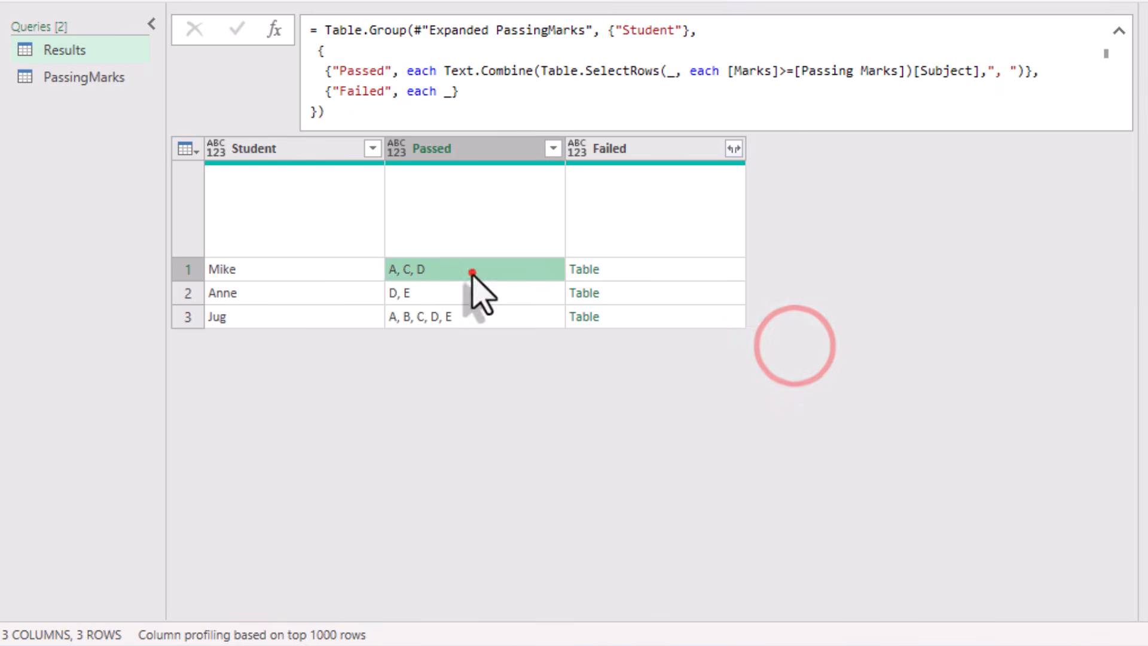
pyautogui.click(447, 315)
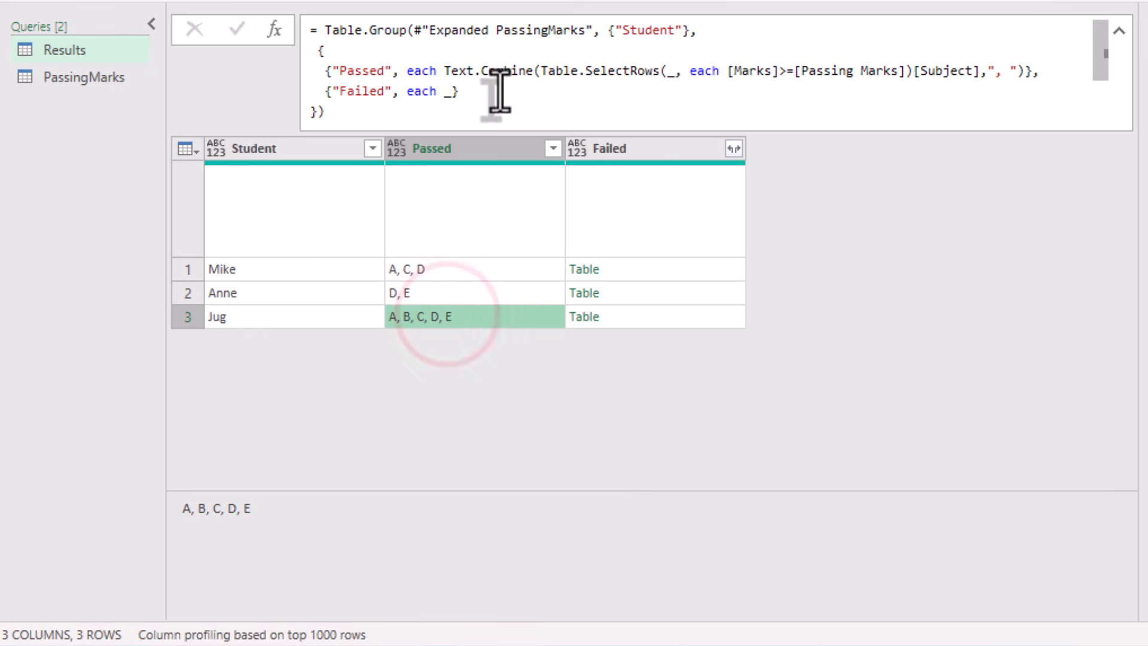
# Copy the Passed column's Text.Combine expression and paste it over the underscore in the Failed aggregation
pyautogui.moveTo(441, 70); pyautogui.dragTo(1020, 79)
pyautogui.click(1011, 74)
pyautogui.rightClick(1011, 74)
pyautogui.click(1093, 119)
pyautogui.click(450, 94)
pyautogui.hotkey('ctrl', 'v')
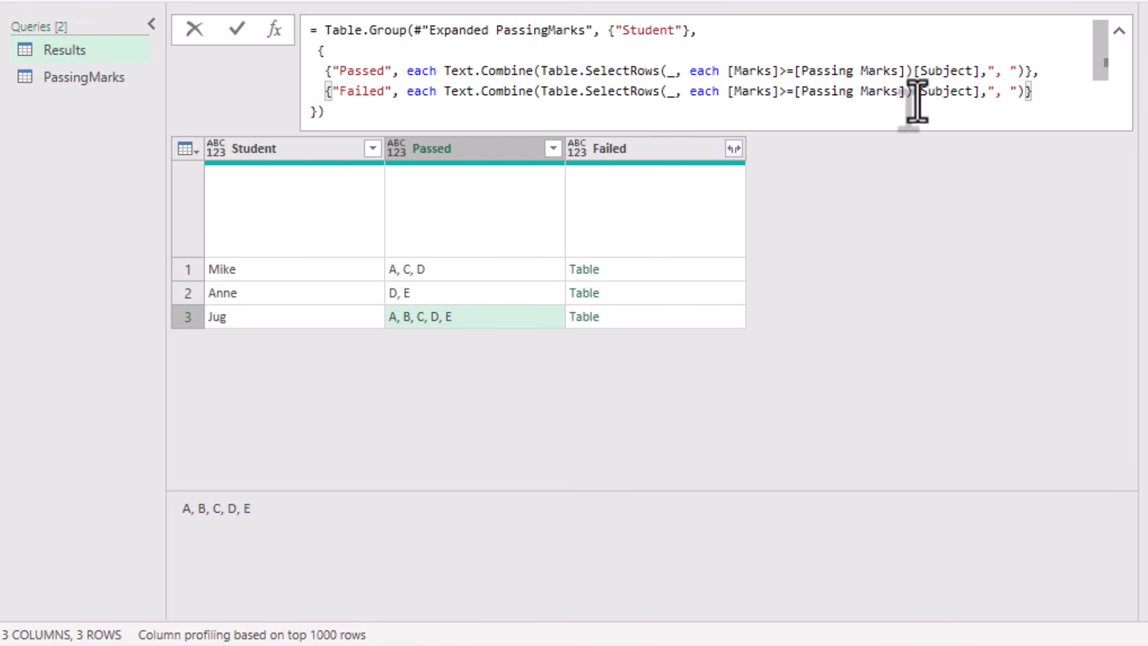
# Change the comparison operator in the Failed expression to < and commit the formula
pyautogui.doubleClick(780, 92)
pyautogui.write('<')
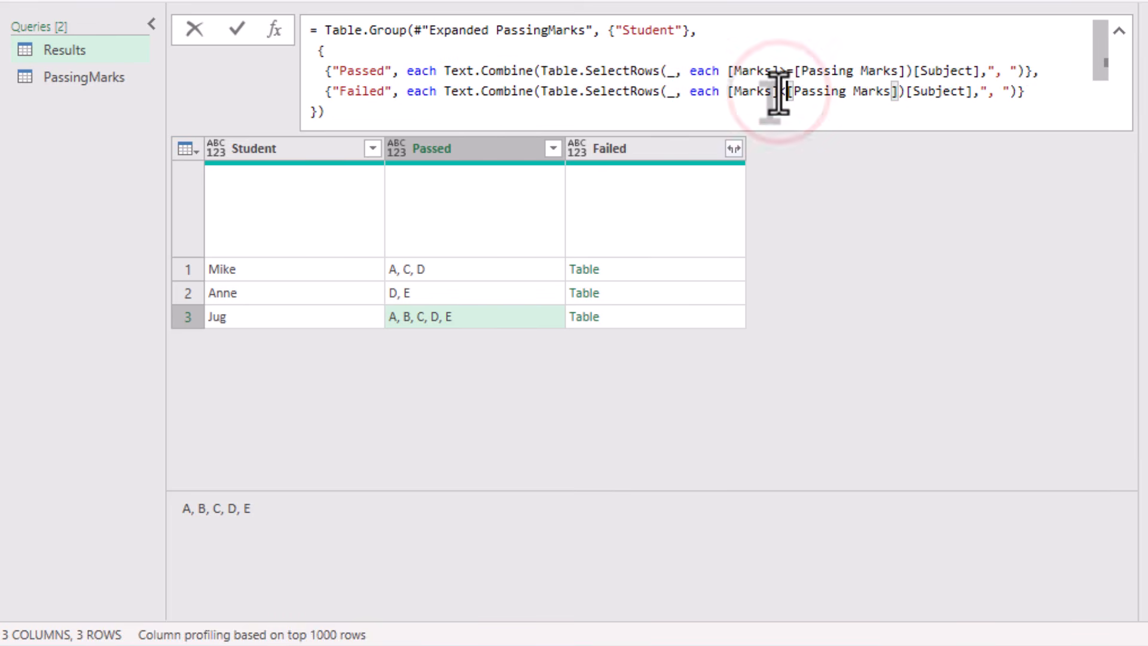
pyautogui.press('Return')
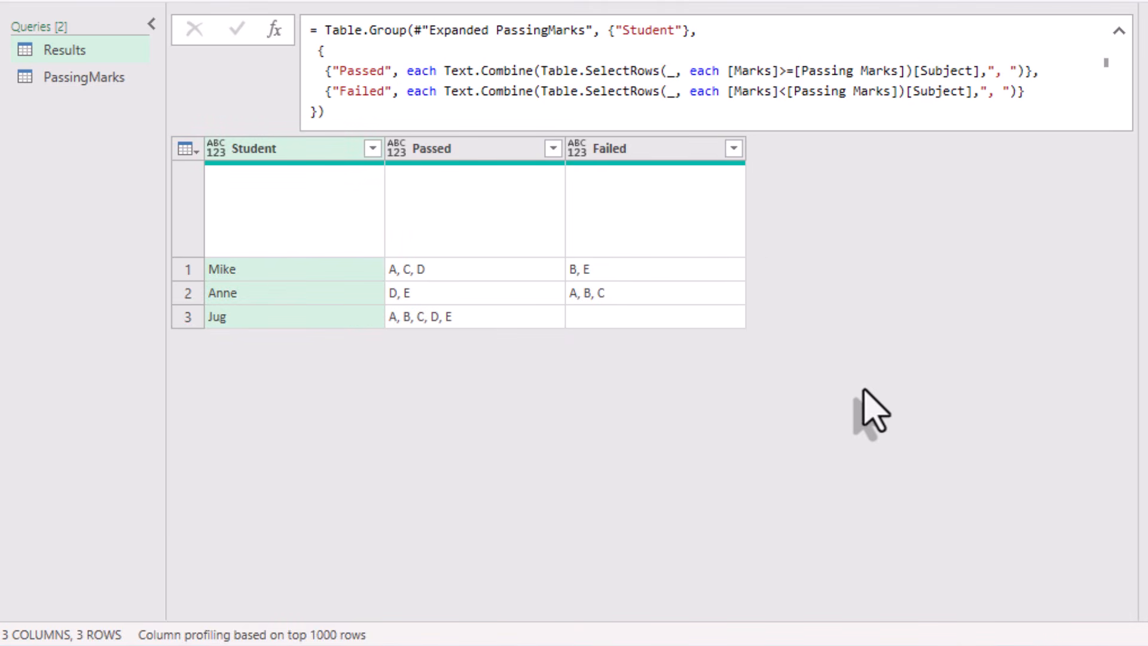